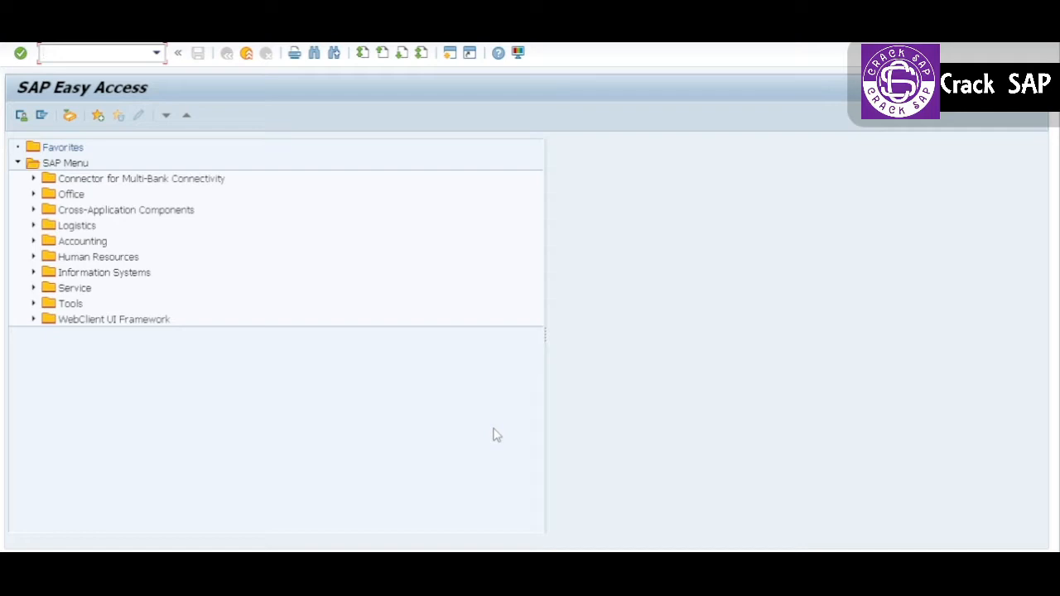
# - Start transaction AS01 and open the master data for a new asset of class 2000 in company code 1810
pyautogui.write('as01')
pyautogui.press('Return')
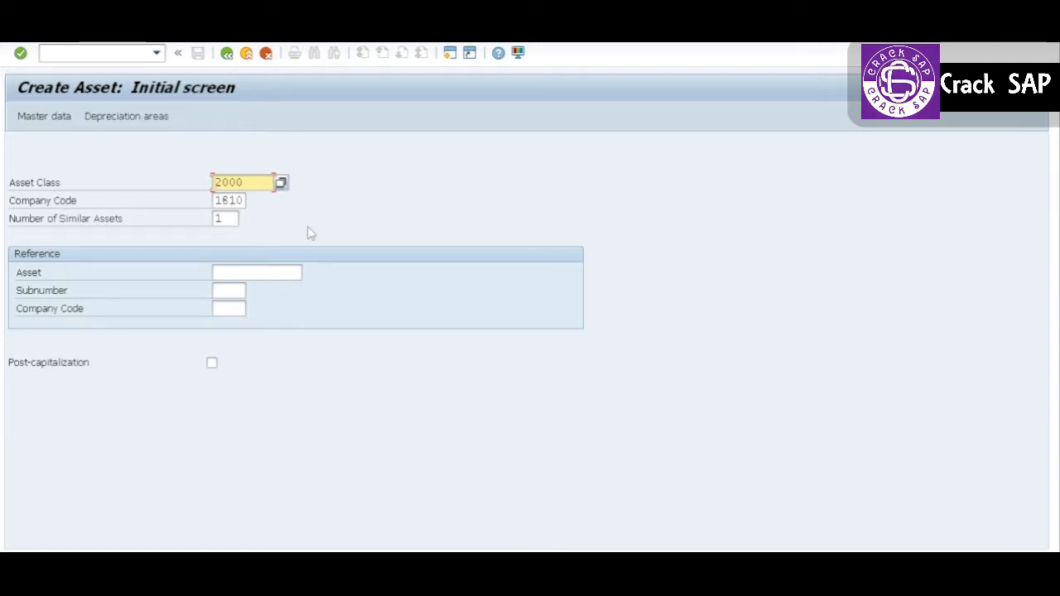
pyautogui.press('Return')
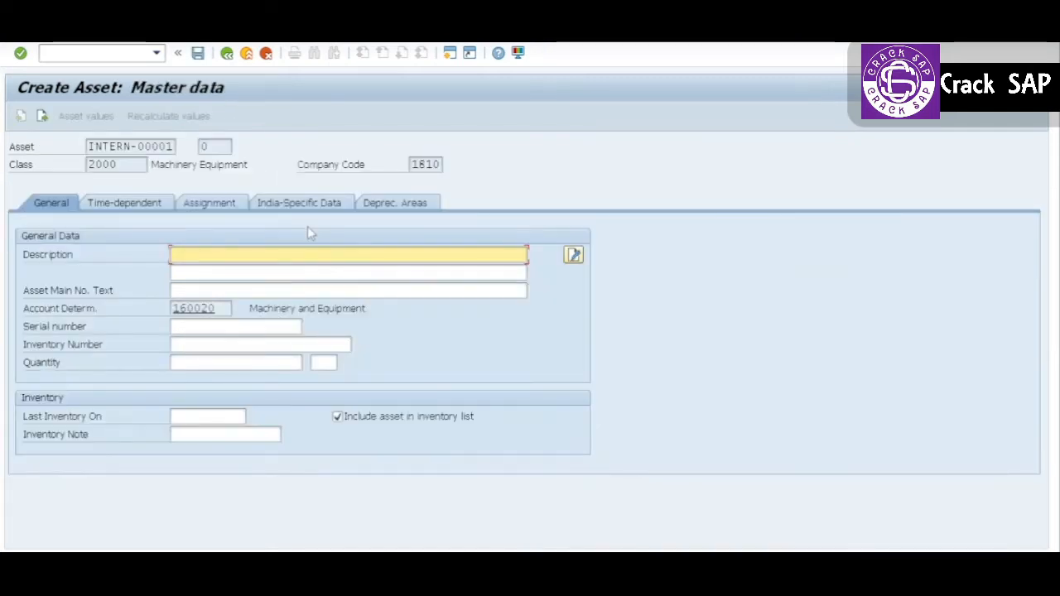
# - Enter Machinery - 2 as the new asset's description
pyautogui.write('Machinery - 1')
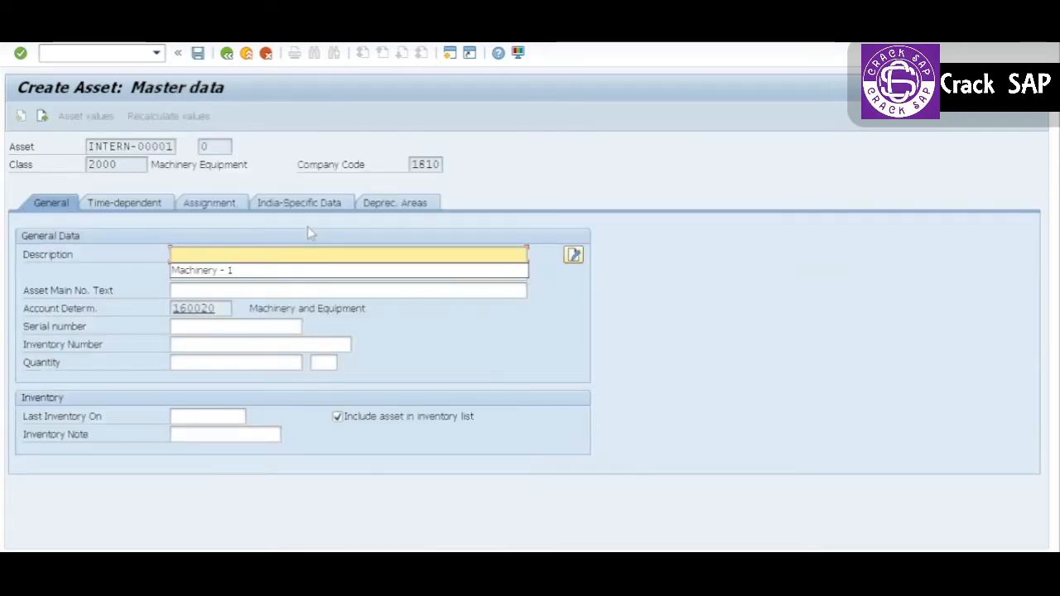
pyautogui.press('Down')
pyautogui.press('Return')
pyautogui.press('Tab')
pyautogui.hotkey('shift', 'Tab')
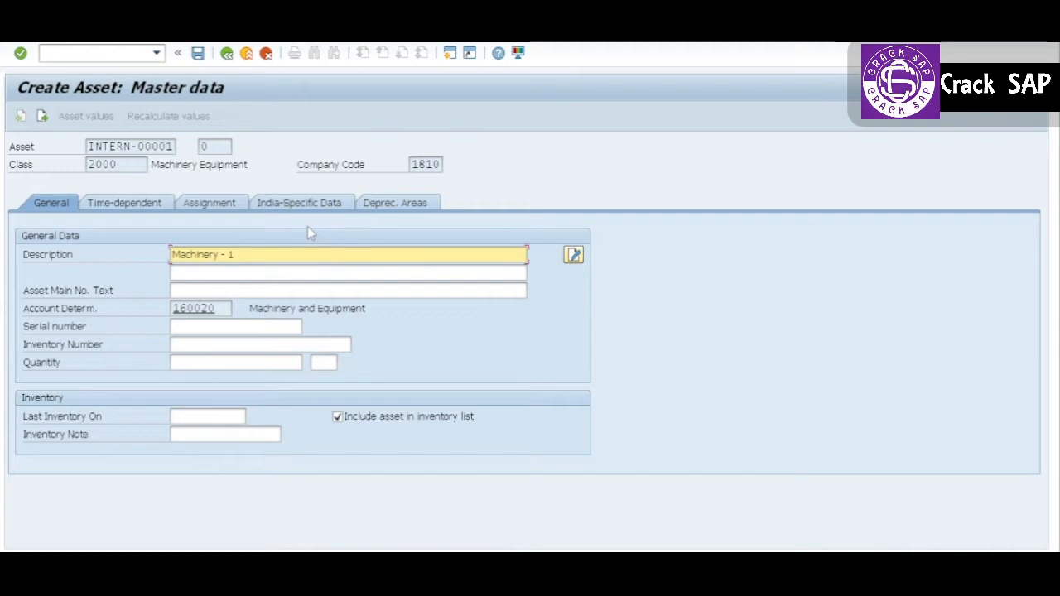
pyautogui.press('BackSpace')
pyautogui.write('2')
pyautogui.press('Tab')
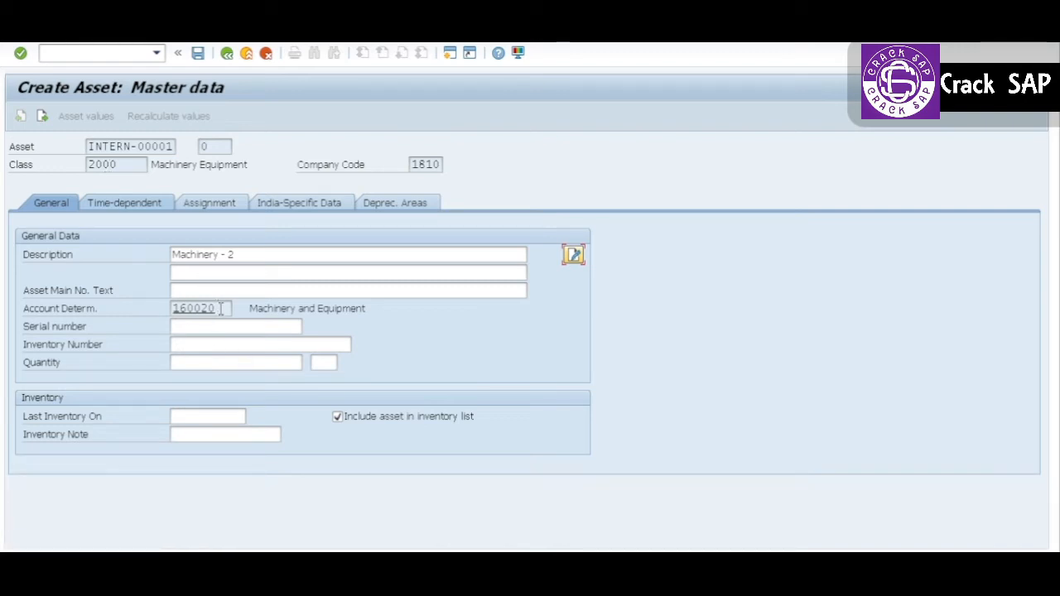
# - Assign cost center 18101101 in the asset's time-dependent data and confirm it to derive the profit center and segment
pyautogui.click(138, 204)
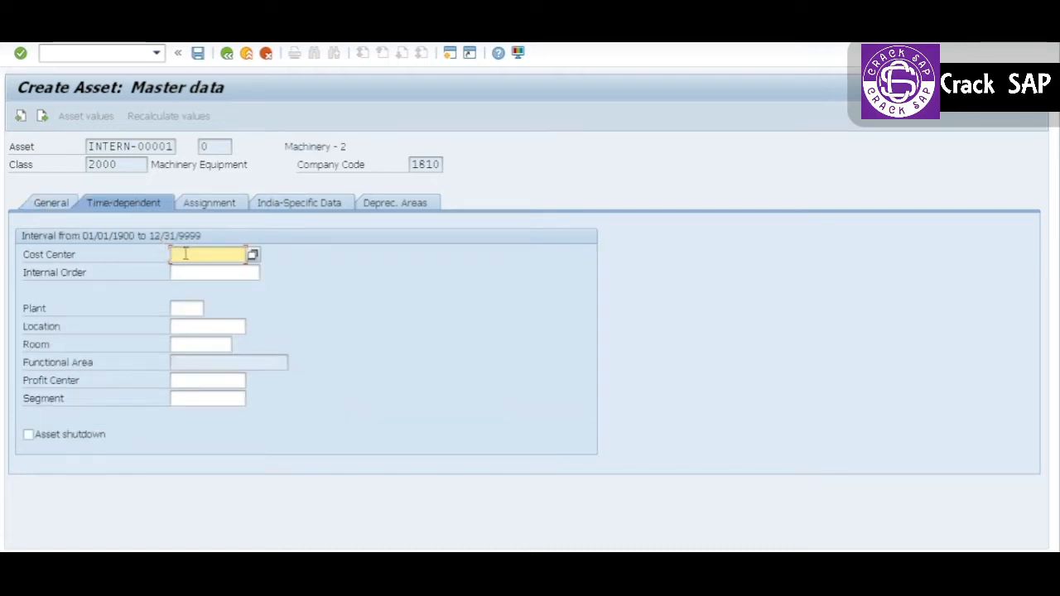
pyautogui.write('18')
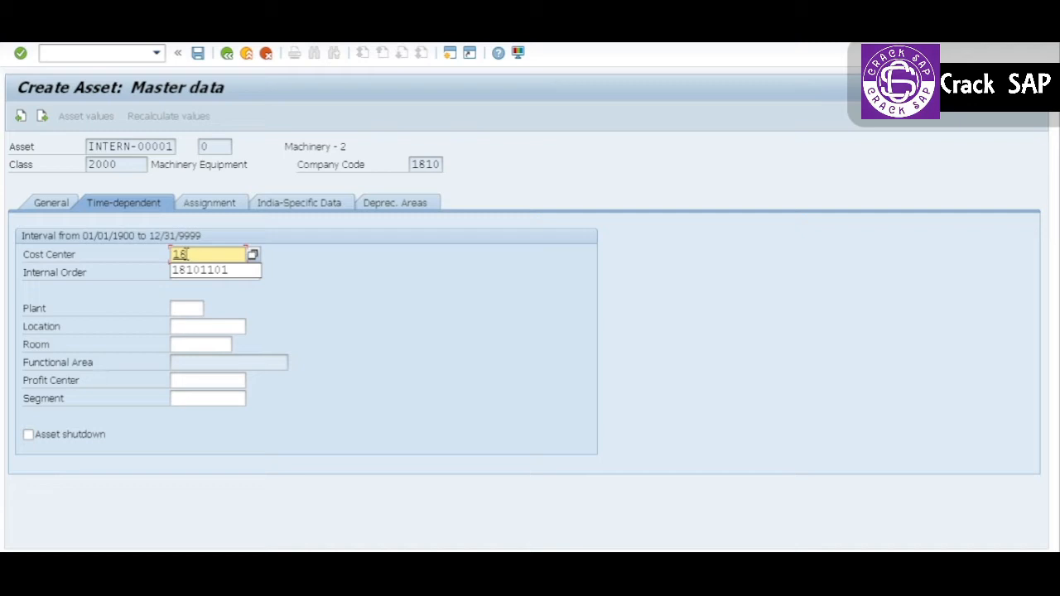
pyautogui.press('Down')
pyautogui.press('Return')
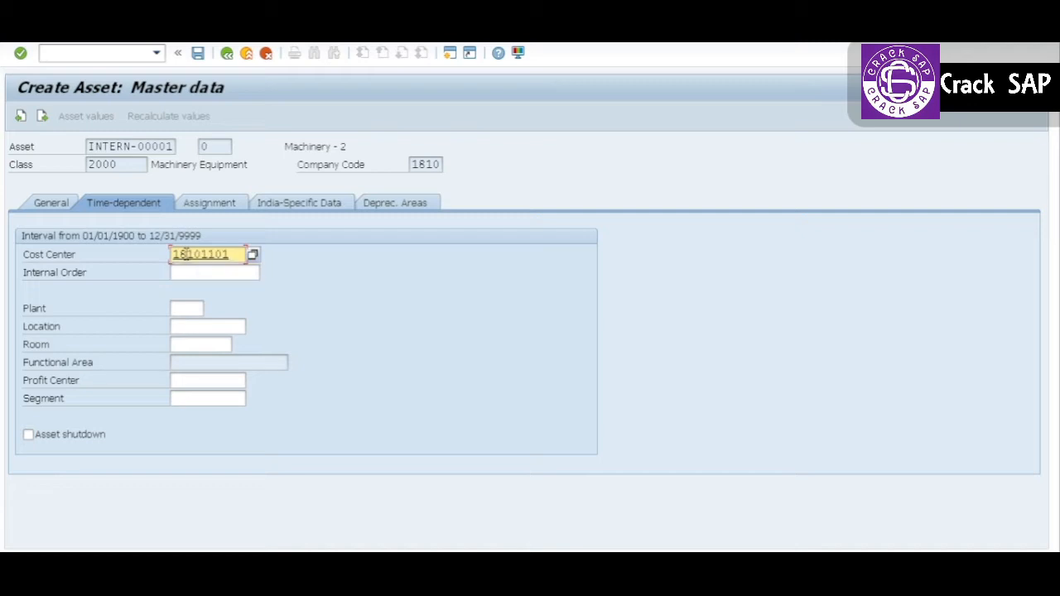
pyautogui.press('Return')
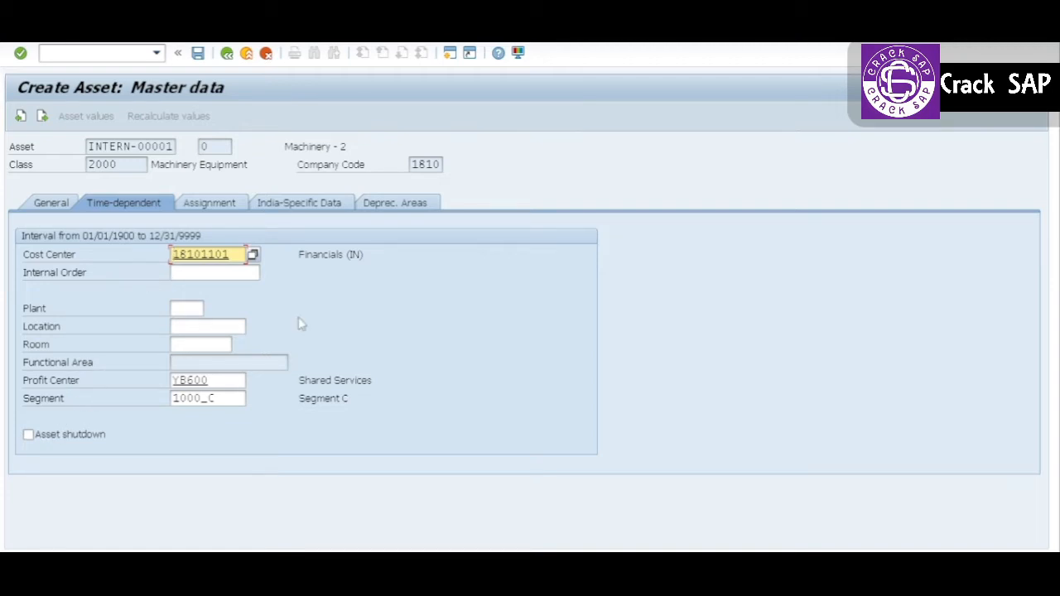
# - Review the asset's assignment data, including the vendor and manufacturer fields, and its India-specific data
pyautogui.click(225, 208)
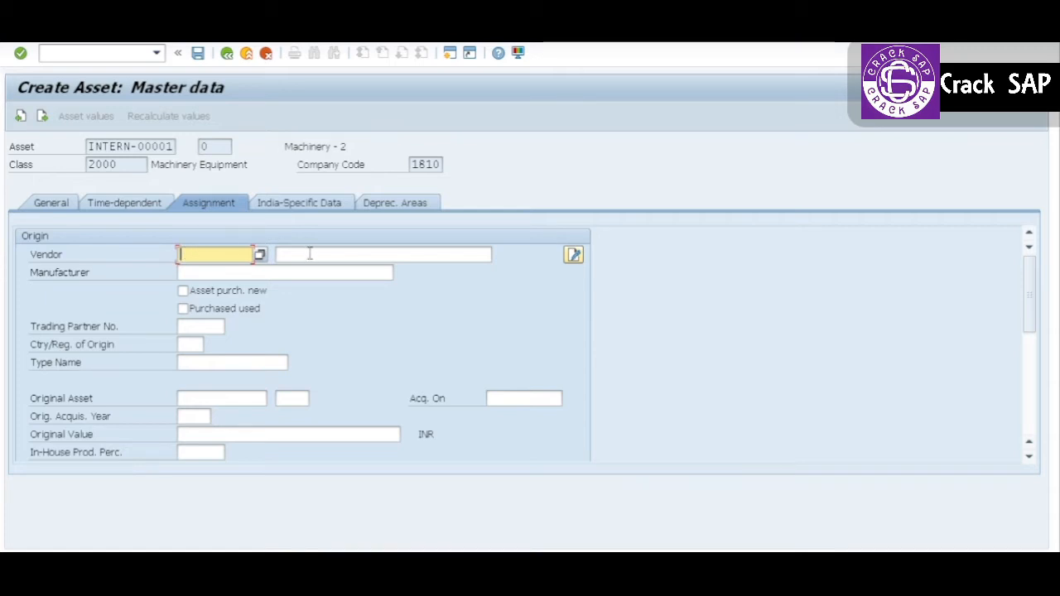
pyautogui.click(193, 272)
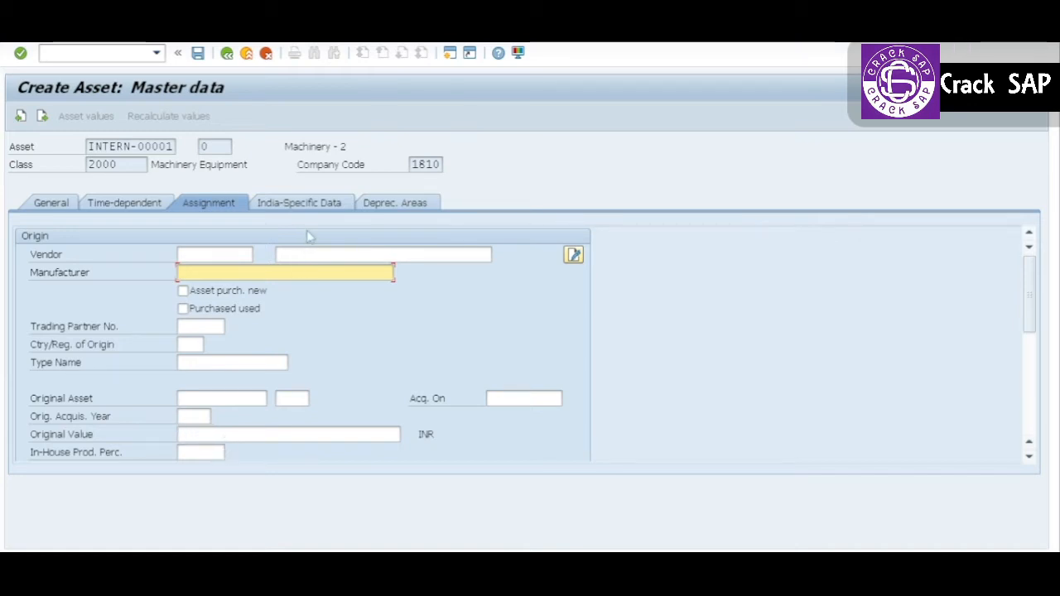
pyautogui.click(323, 214)
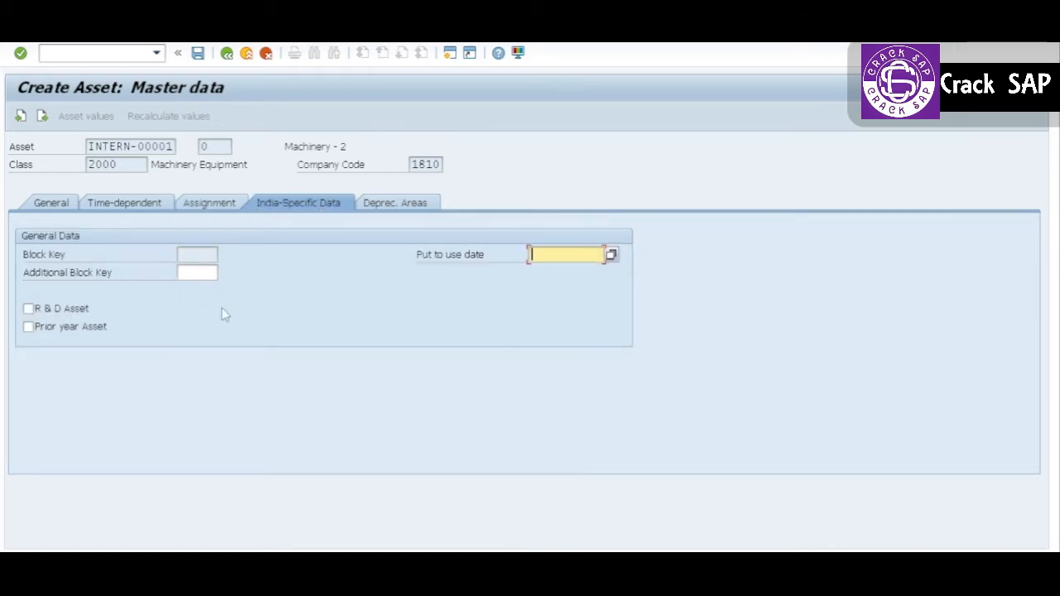
# - Set the ordinary depreciation start date to 01042022 for depreciation areas 01 Book Deprctn and 15 LocTaxLocCry
pyautogui.click(394, 207)
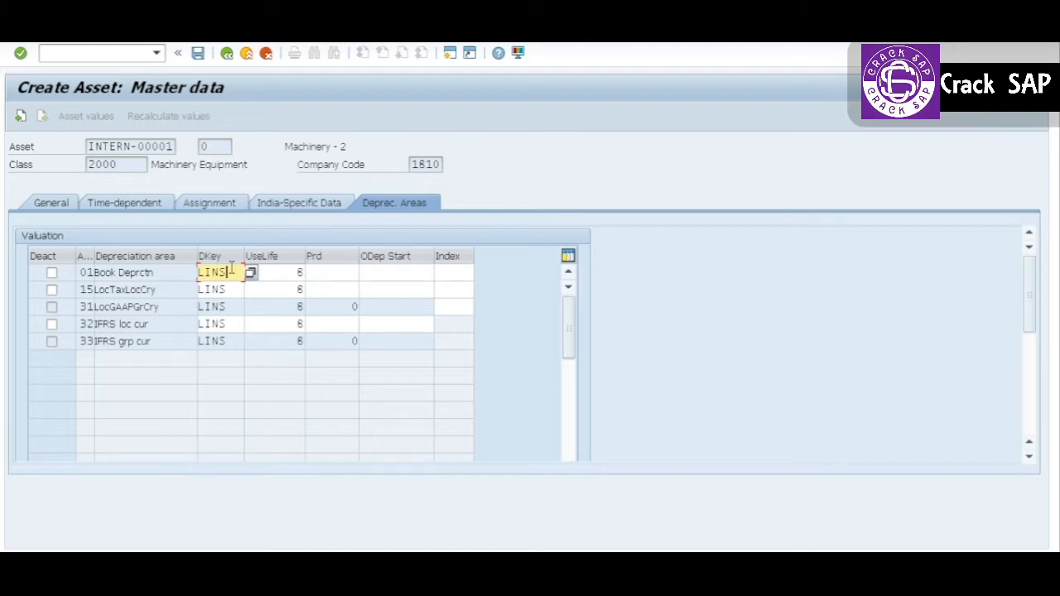
pyautogui.click(278, 271)
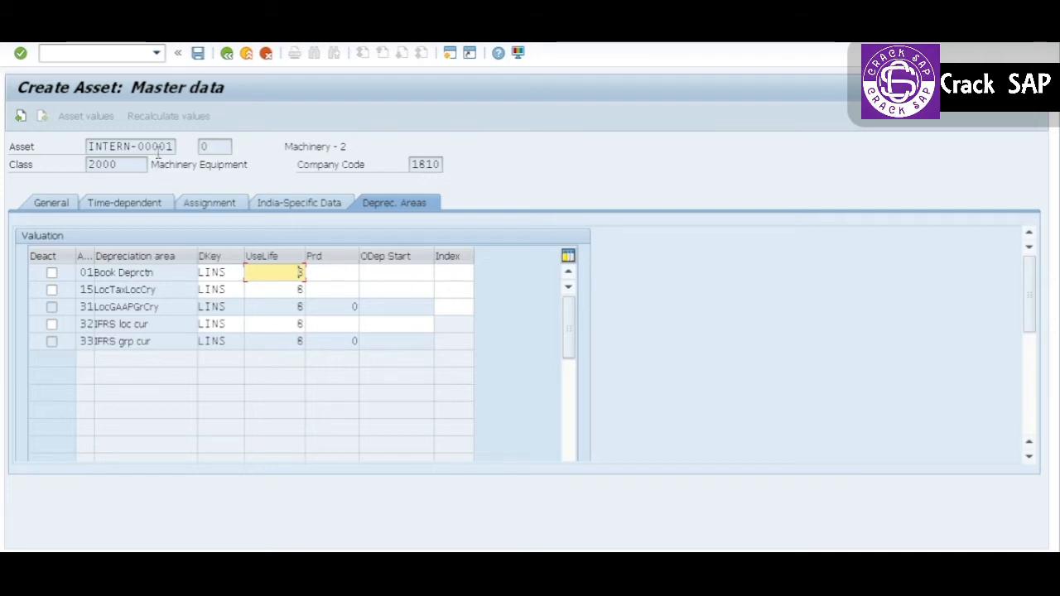
pyautogui.click(383, 275)
pyautogui.press('Down')
pyautogui.press('Down')
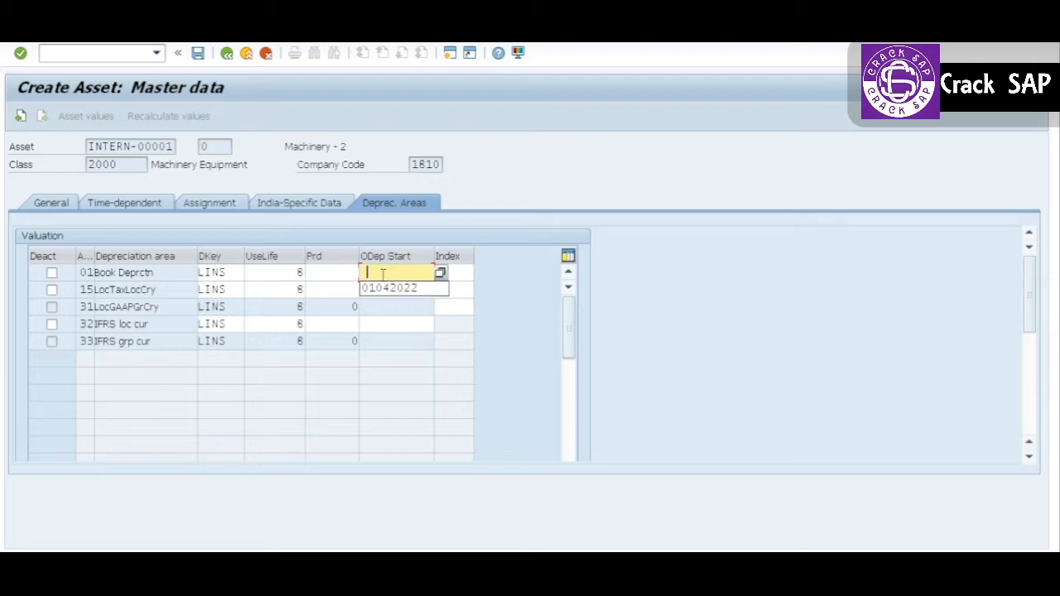
pyautogui.press('Return')
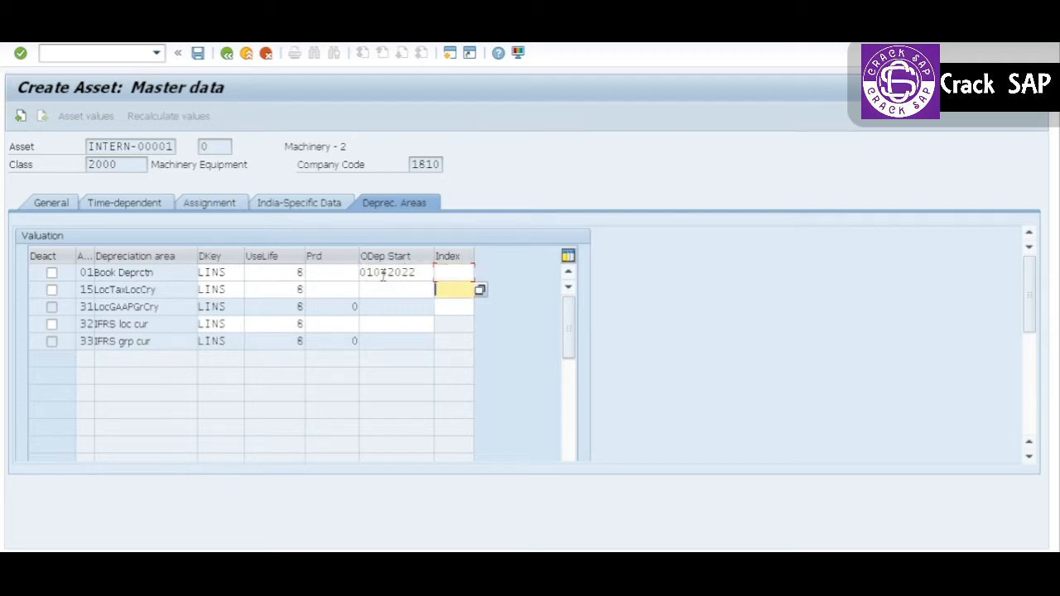
pyautogui.hotkey('shift', 'Tab')
pyautogui.press('Down')
pyautogui.press('Down')
pyautogui.press('Return')
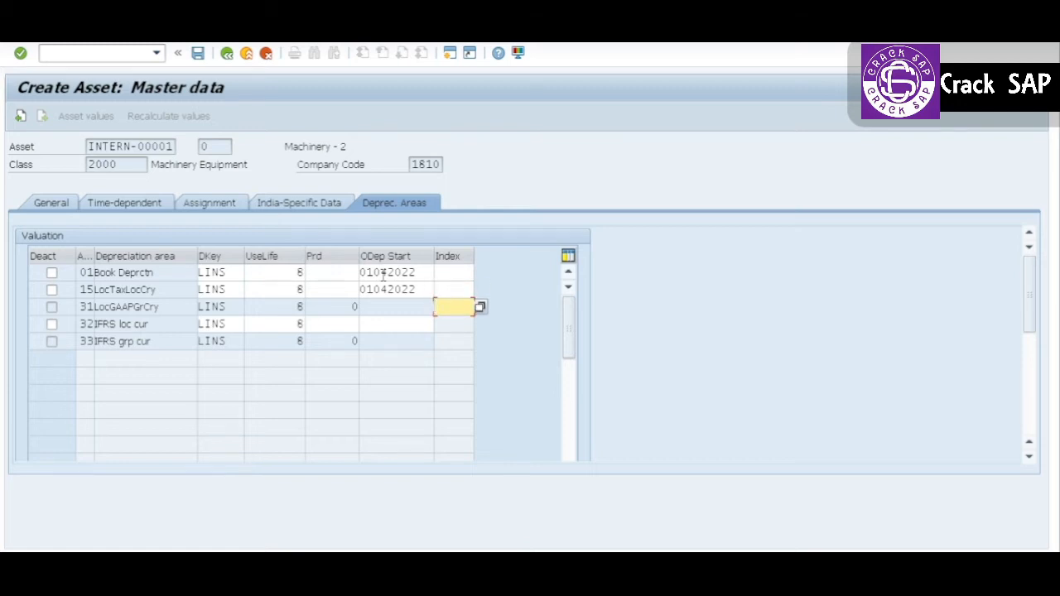
# - Set the ordinary depreciation start date to 01042022 for depreciation area 32 IFRS loc cur
pyautogui.press('Tab')
pyautogui.press('Tab')
pyautogui.press('Tab')
pyautogui.press('Tab')
pyautogui.press('Tab')
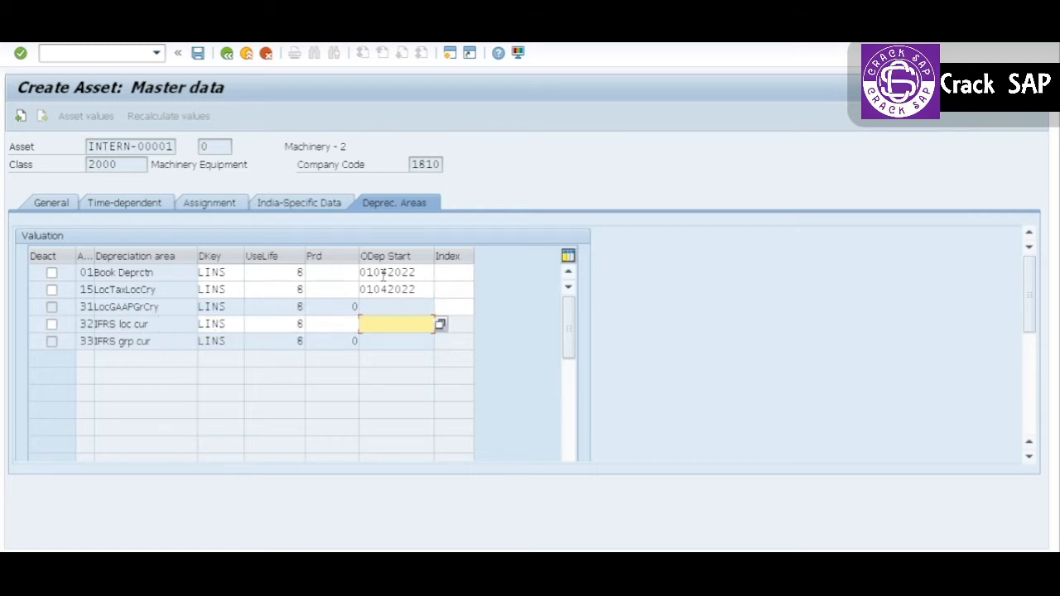
pyautogui.press('Down')
pyautogui.press('Return')
# - Confirm the depreciation area entries line by line and save the new asset
pyautogui.press('Return')
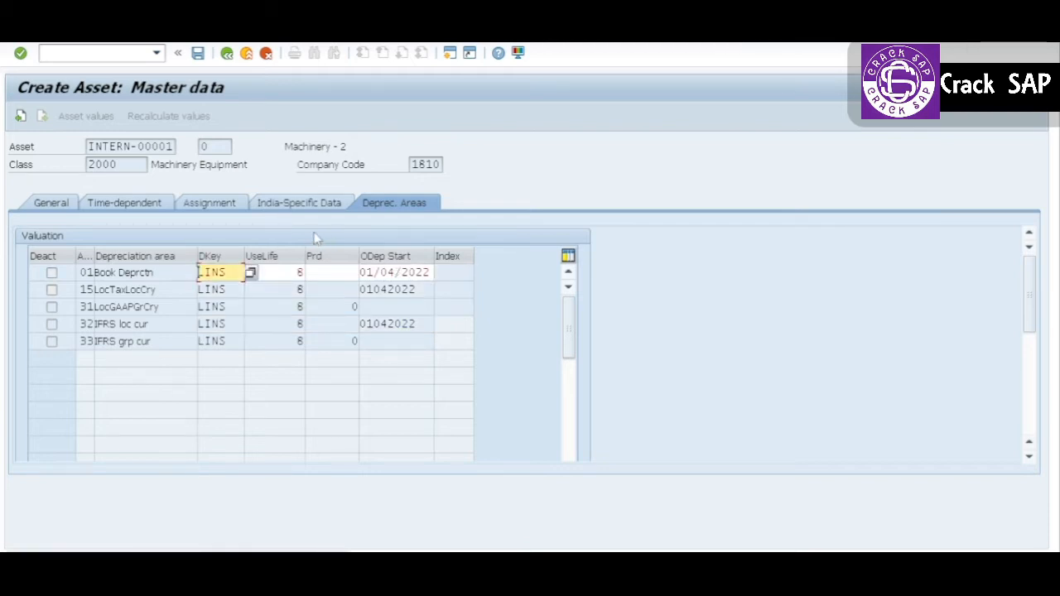
pyautogui.press('Return')
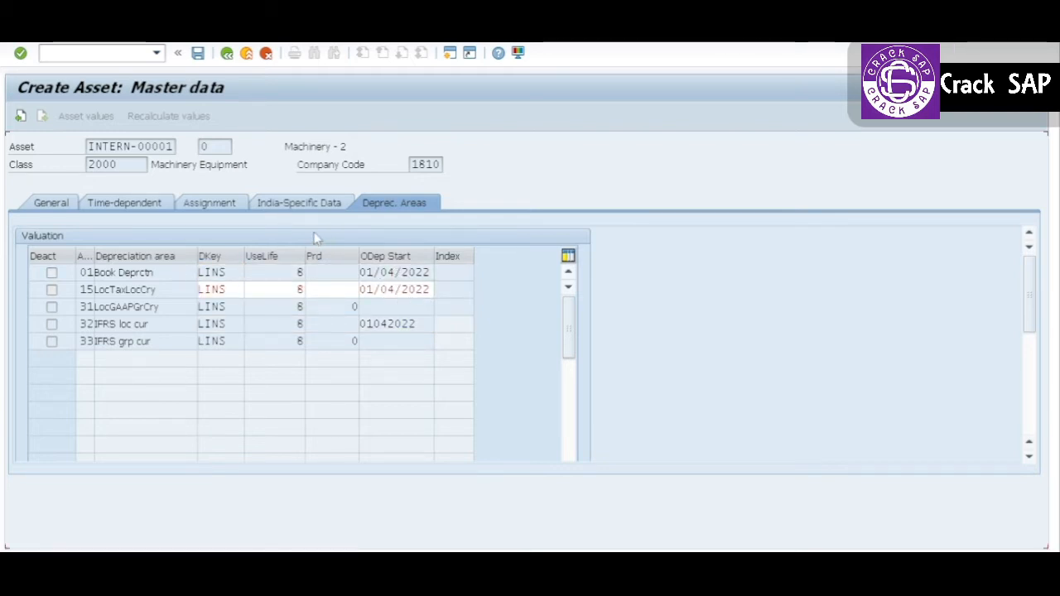
pyautogui.press('Return')
pyautogui.press('Return')
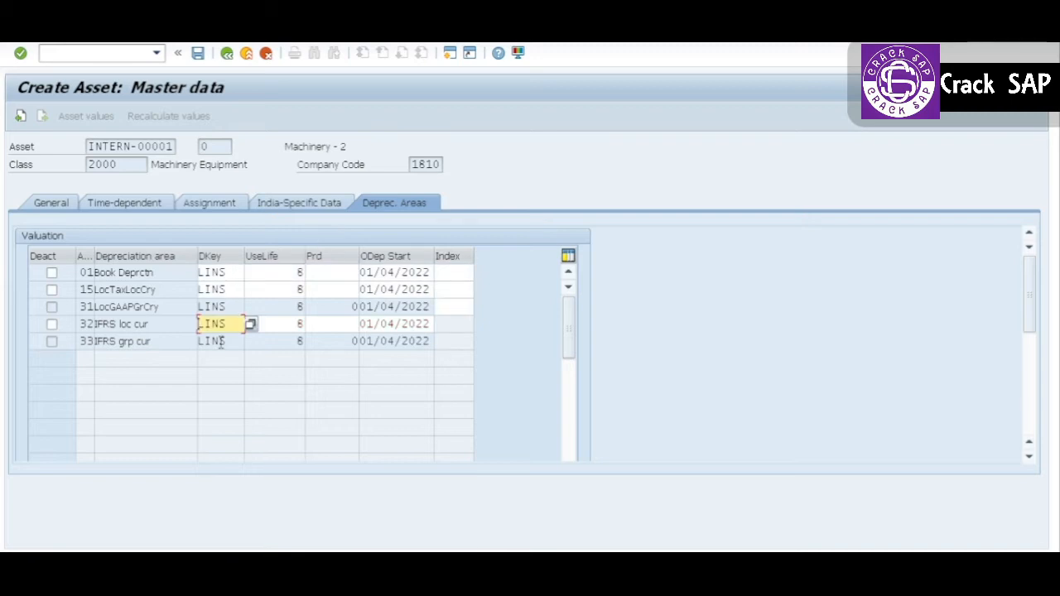
pyautogui.click(198, 53)
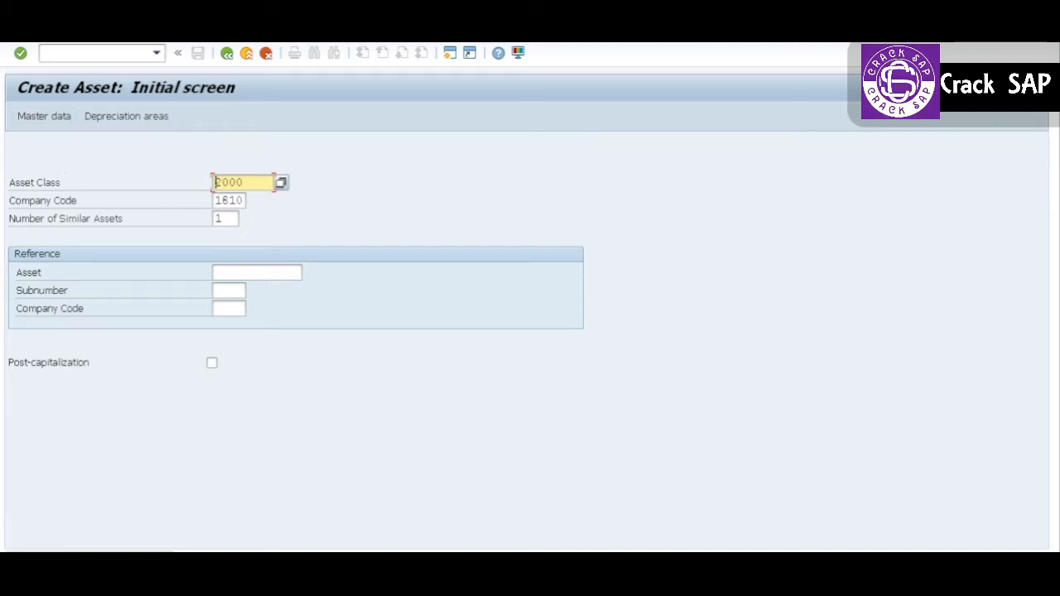
# - Open the newly created asset's master data in change mode and highlight its asset class
pyautogui.click(35, 33)
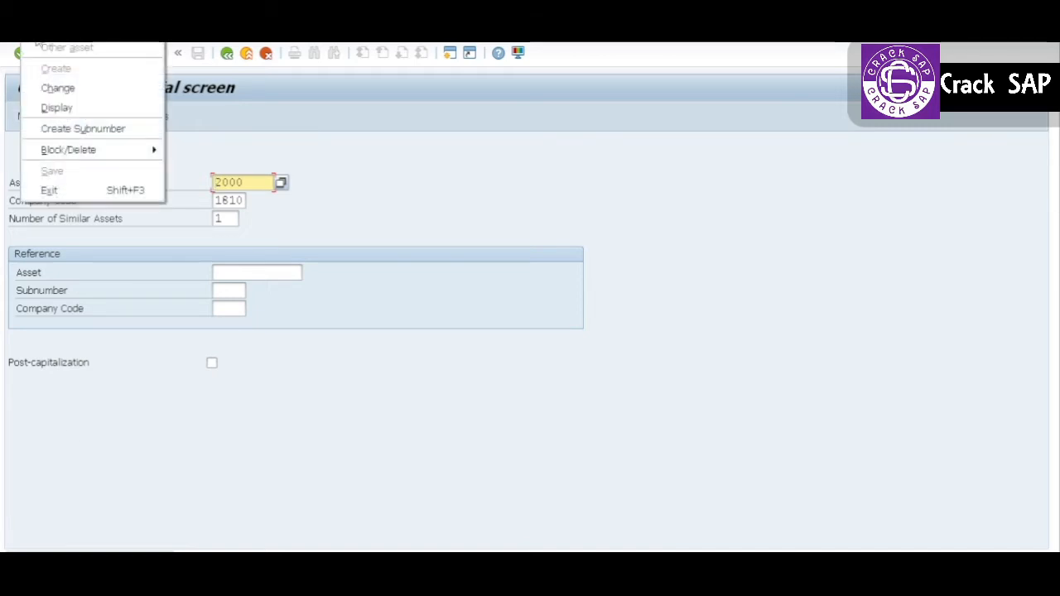
pyautogui.click(48, 90)
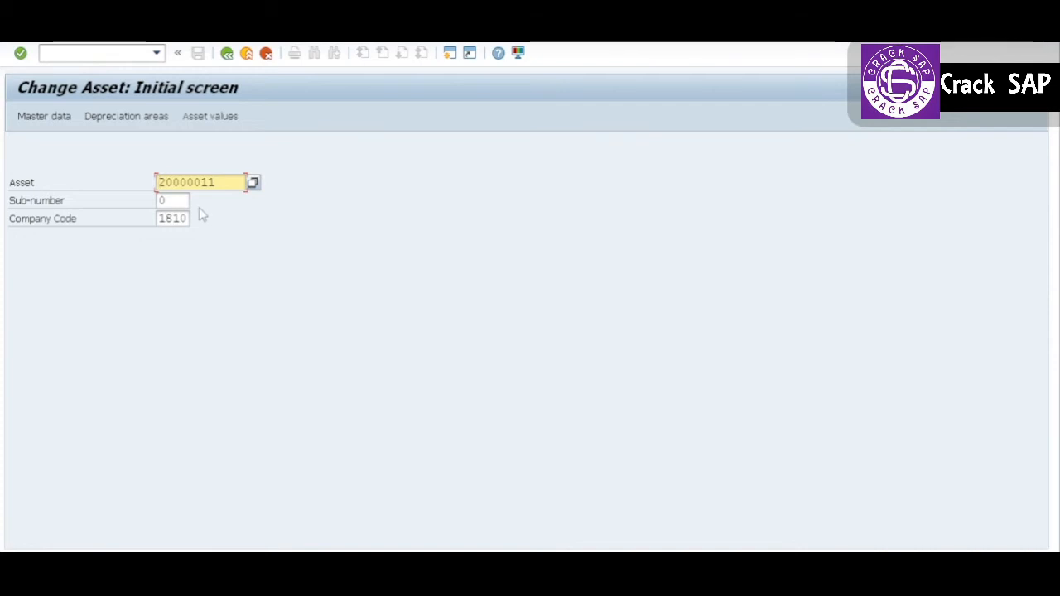
pyautogui.press('Return')
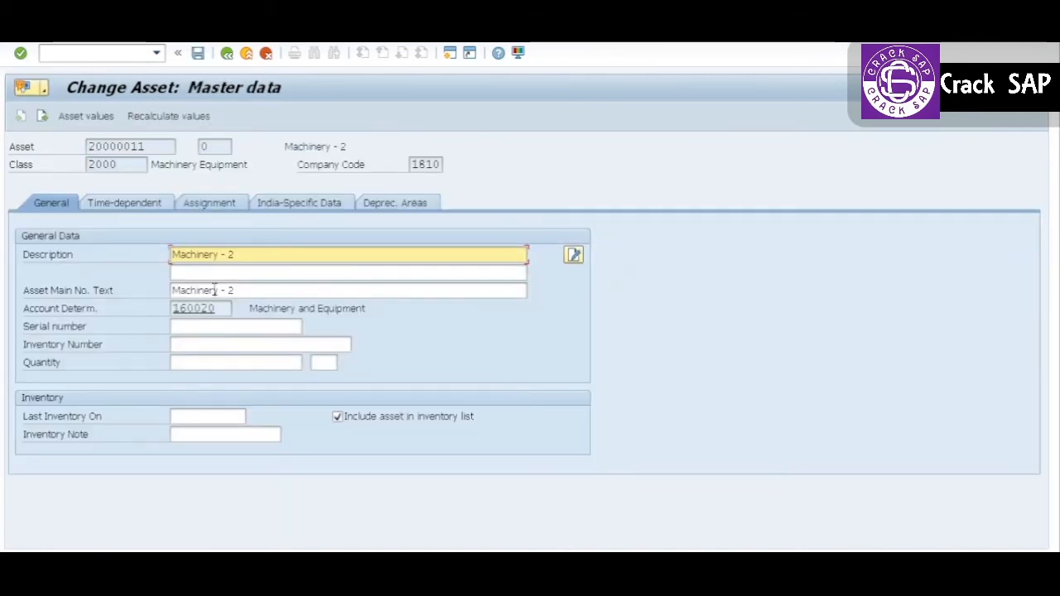
pyautogui.click(122, 164)
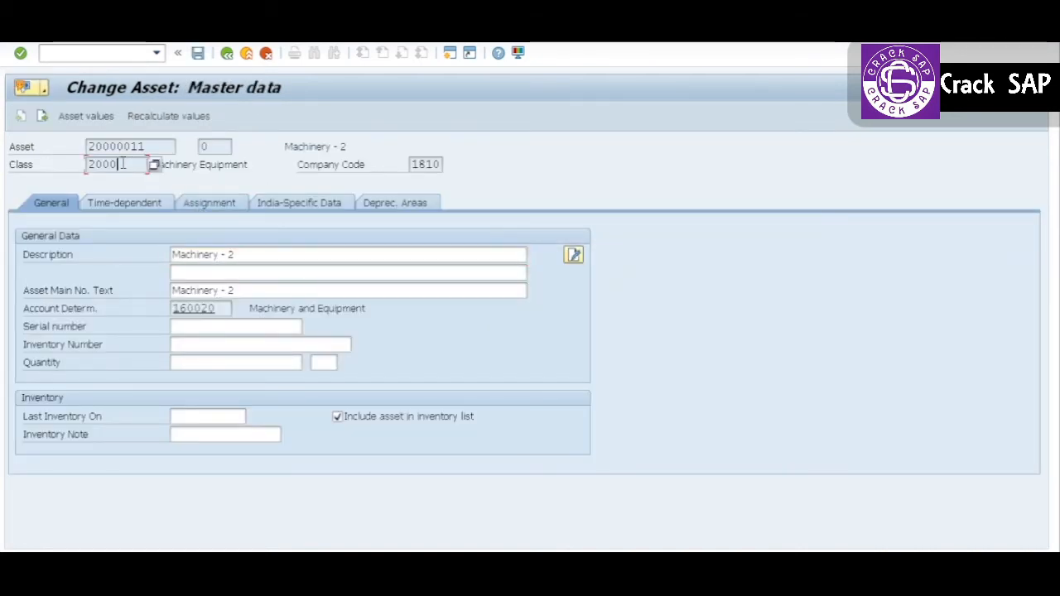
pyautogui.moveTo(123, 164); pyautogui.dragTo(86, 164)
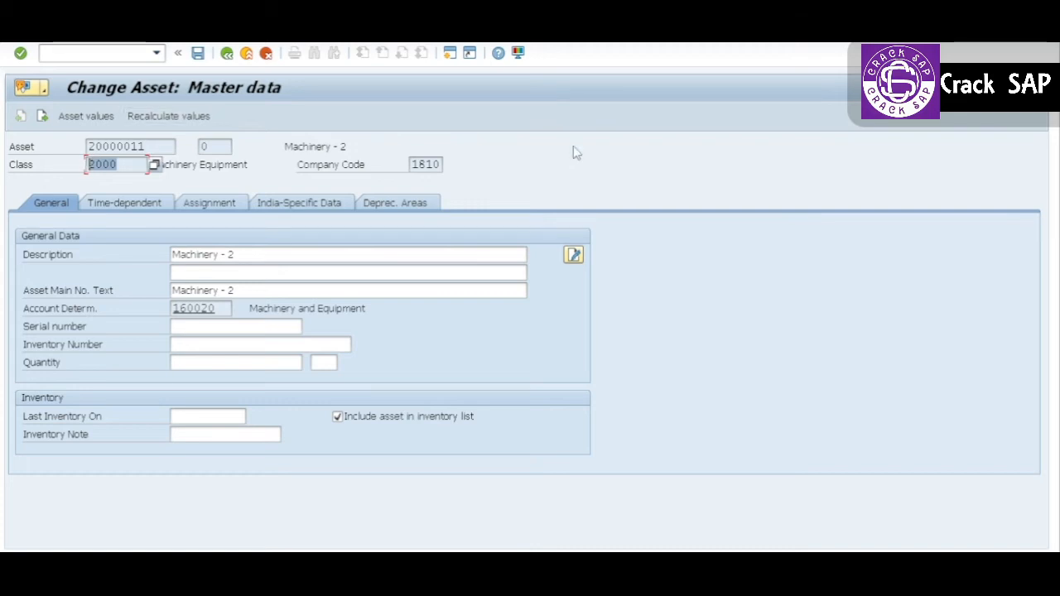
# - Switch to the Display IMG session, open Define Asset Classes and select class 2000 Machinery Equipment
pyautogui.hotkey('alt', 'Tab')
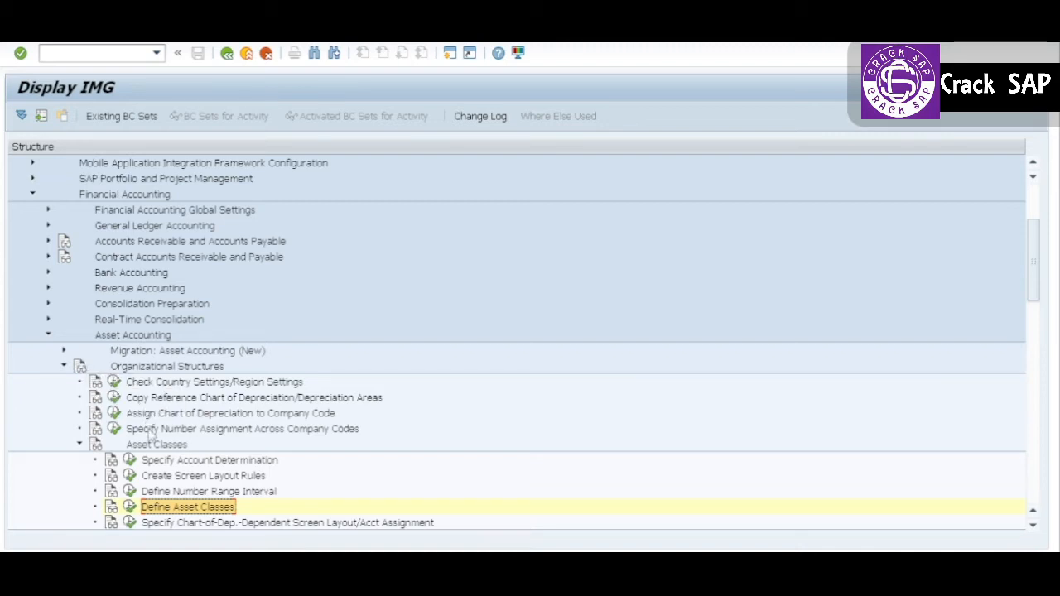
pyautogui.click(129, 510)
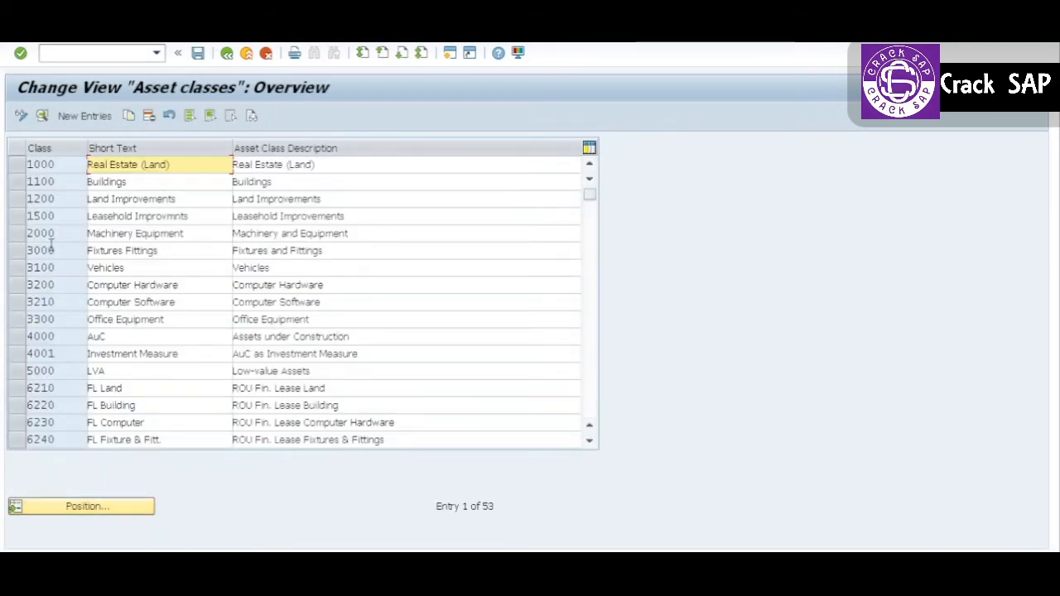
pyautogui.click(16, 234)
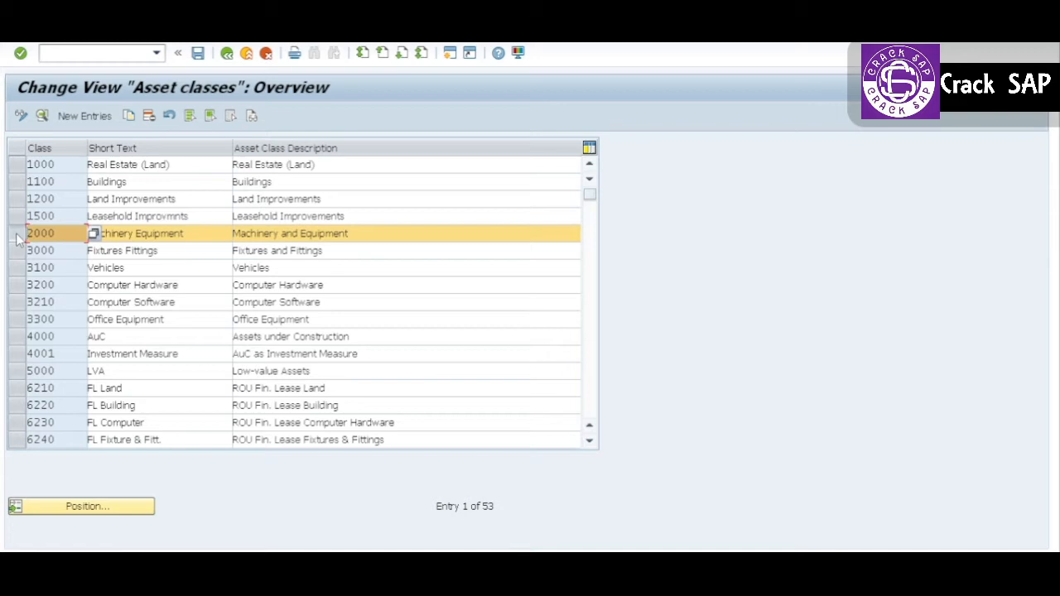
# - Compare the asset's account determination with the details of asset class 2000, and examine the class's number range
pyautogui.hotkey('alt', 'Tab')
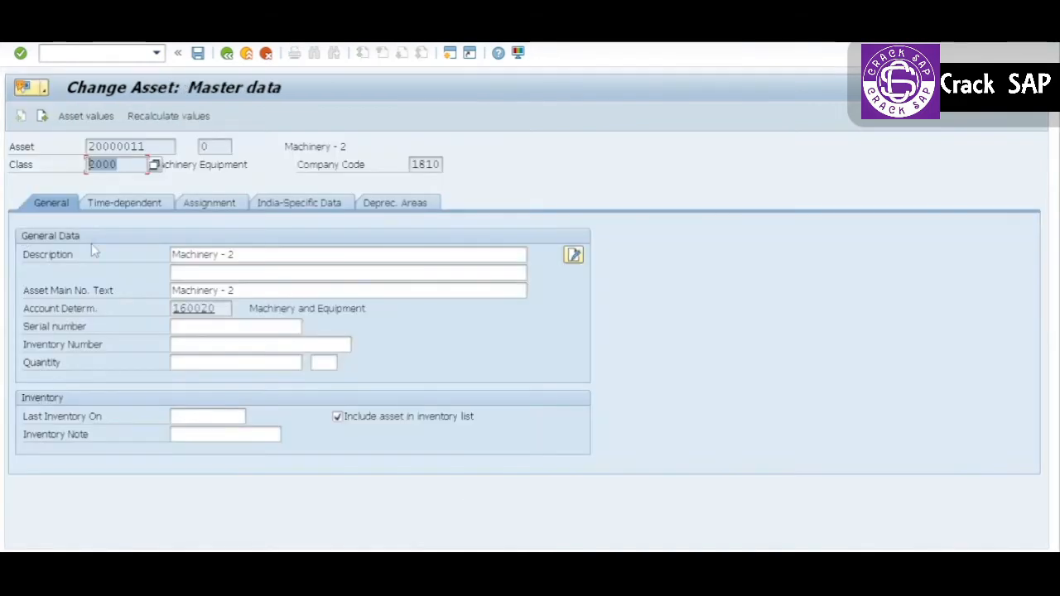
pyautogui.click(222, 309)
pyautogui.hotkey('alt', 'Tab')
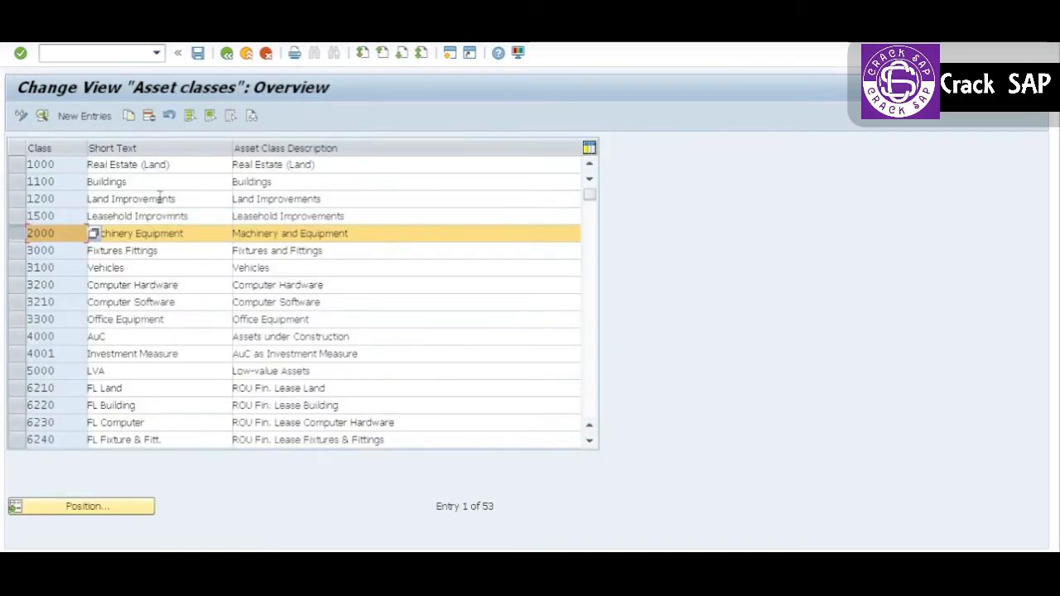
pyautogui.click(42, 115)
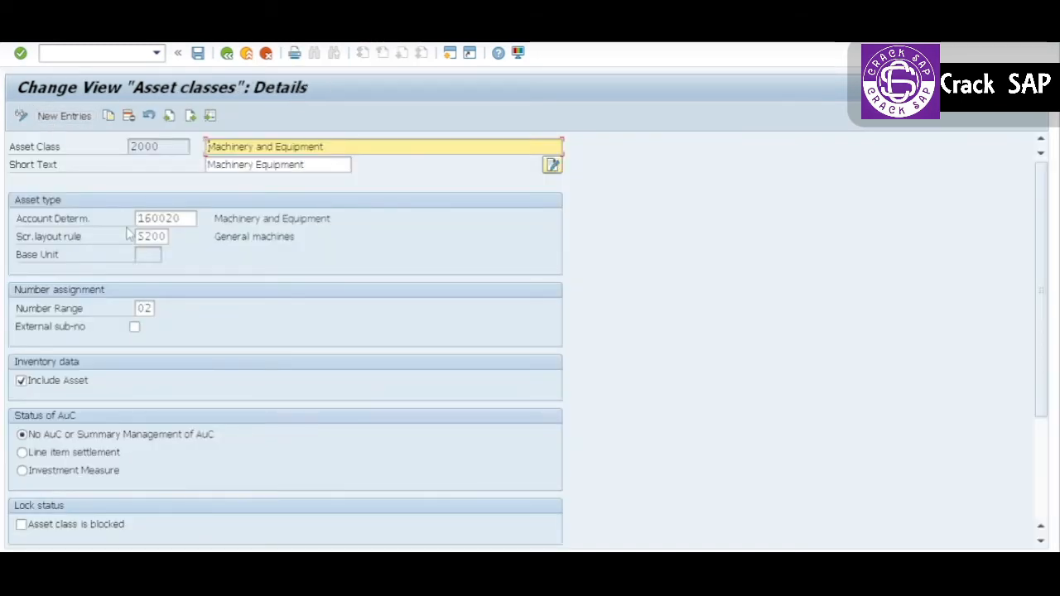
pyautogui.click(182, 218)
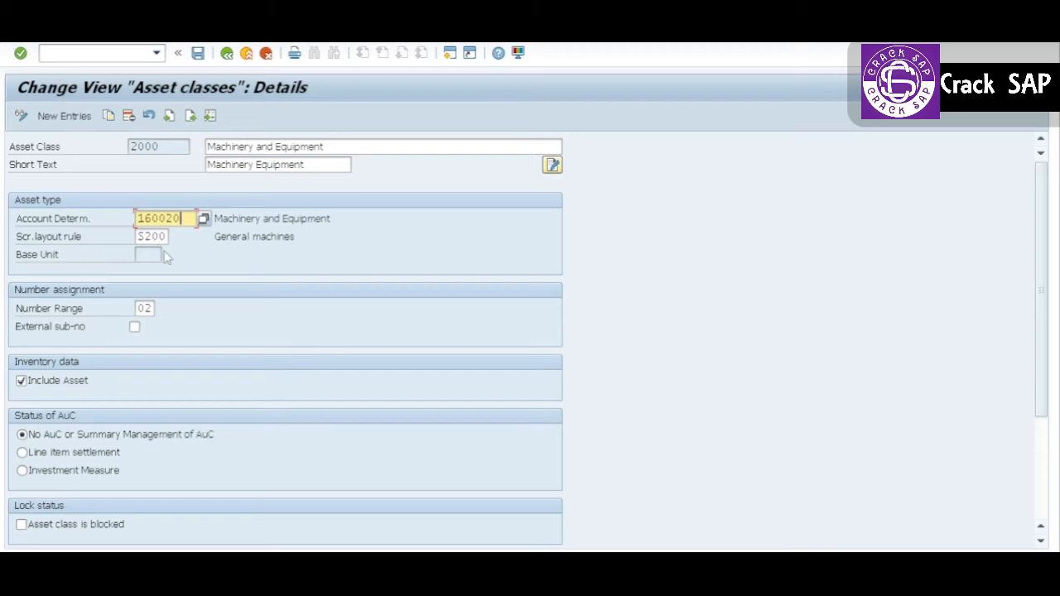
pyautogui.click(148, 308)
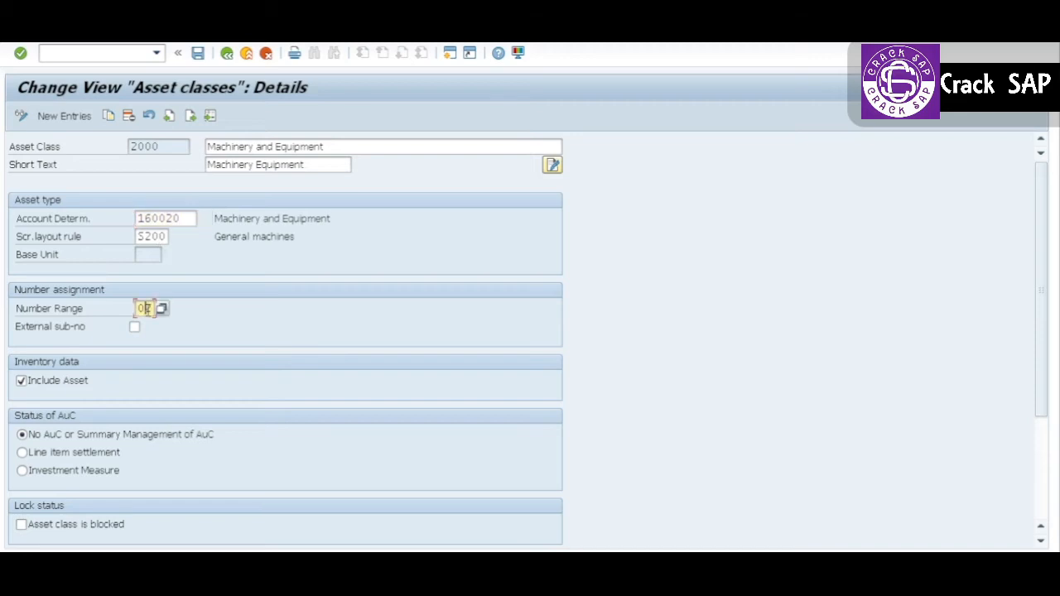
# - Review the account determination assigned to asset class 2000 and highlight the matching class in the Machinery - 2 asset master
pyautogui.click(150, 146)
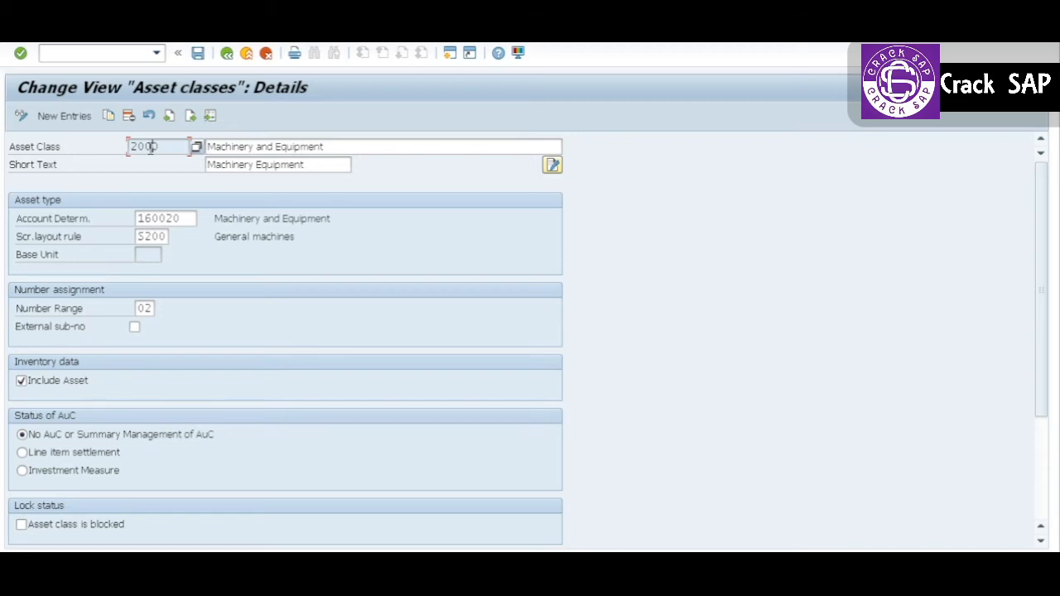
pyautogui.click(176, 218)
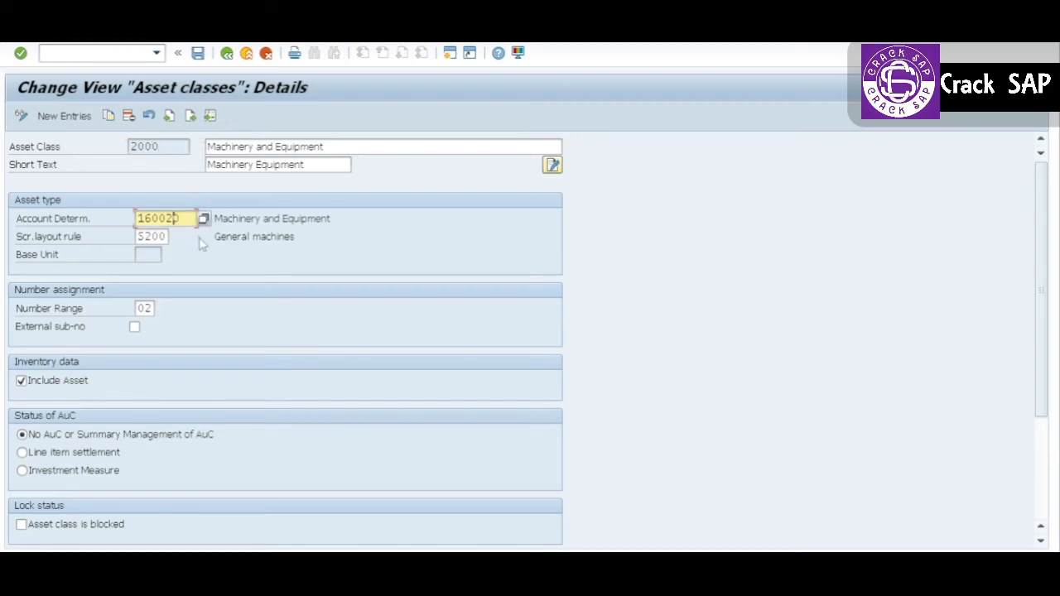
pyautogui.click(145, 143)
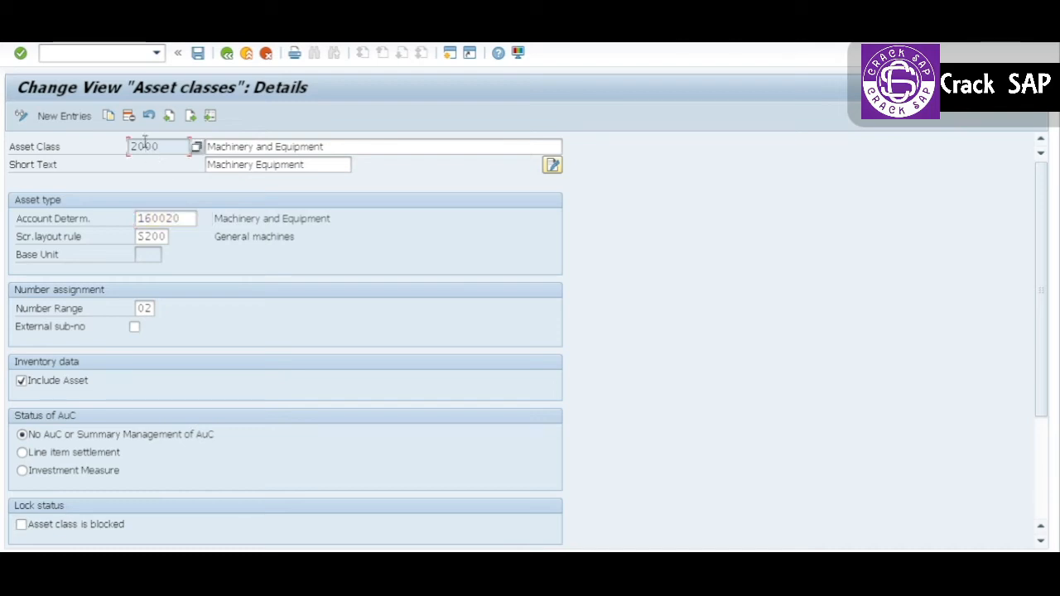
pyautogui.hotkey('alt', 'Tab')
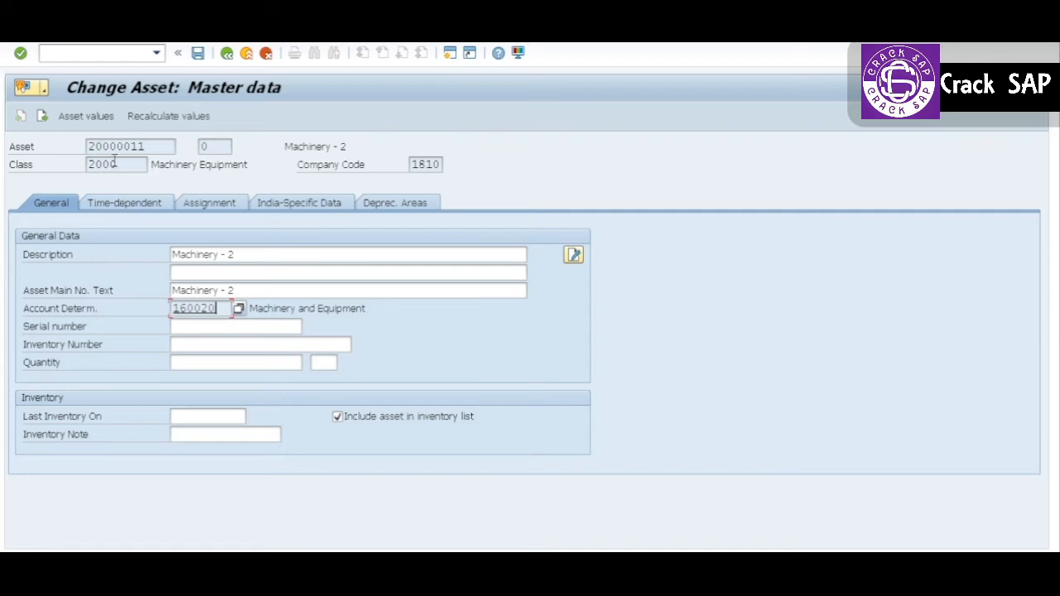
pyautogui.click(116, 164)
pyautogui.moveTo(116, 164); pyautogui.dragTo(87, 167)
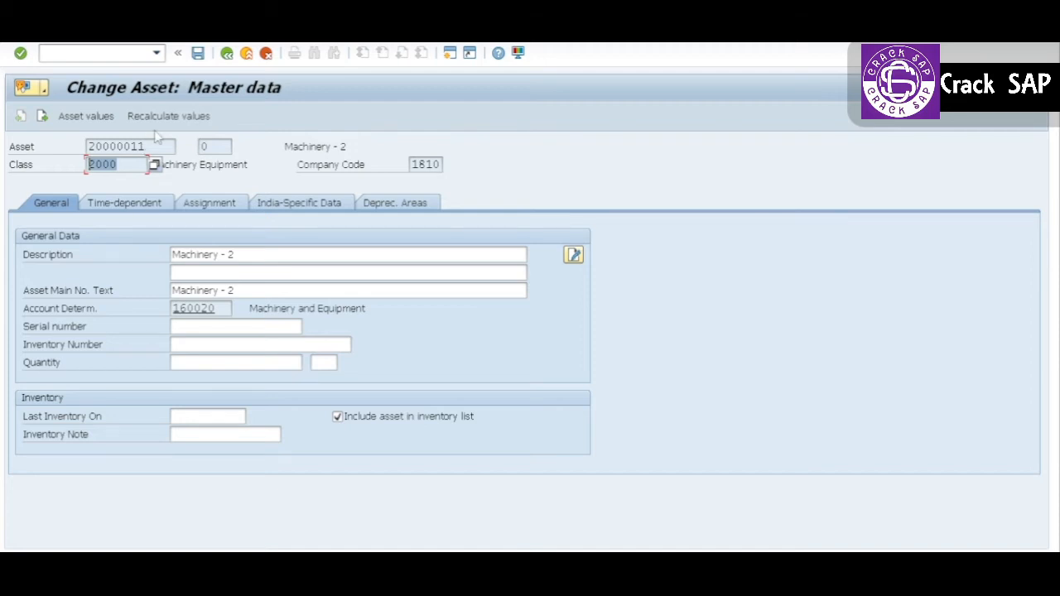
# - Open transaction AO90 in a new session from the asset master
pyautogui.click(60, 51)
pyautogui.write('/')
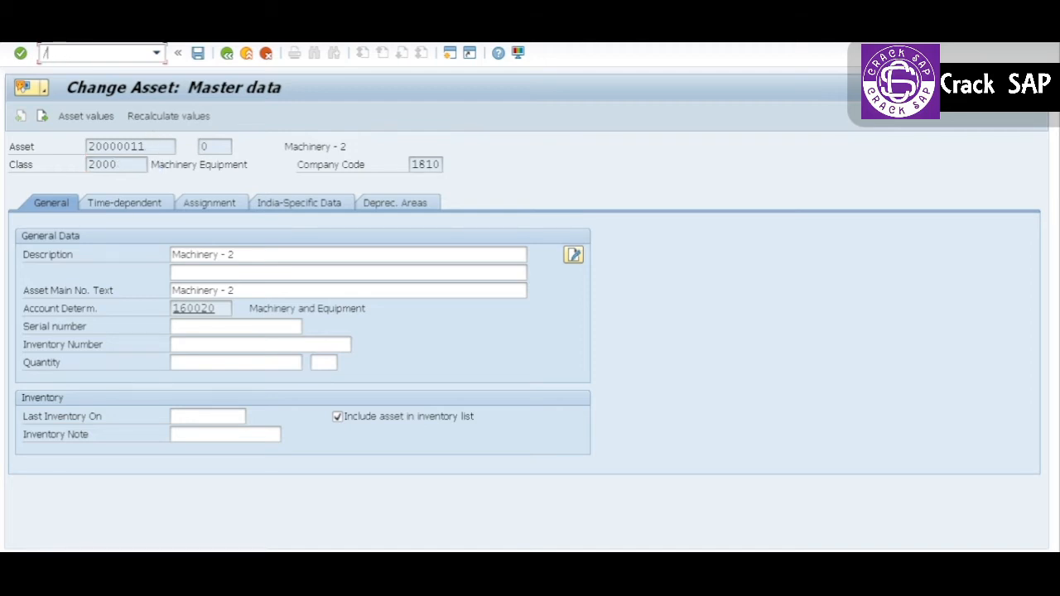
pyautogui.write('oas')
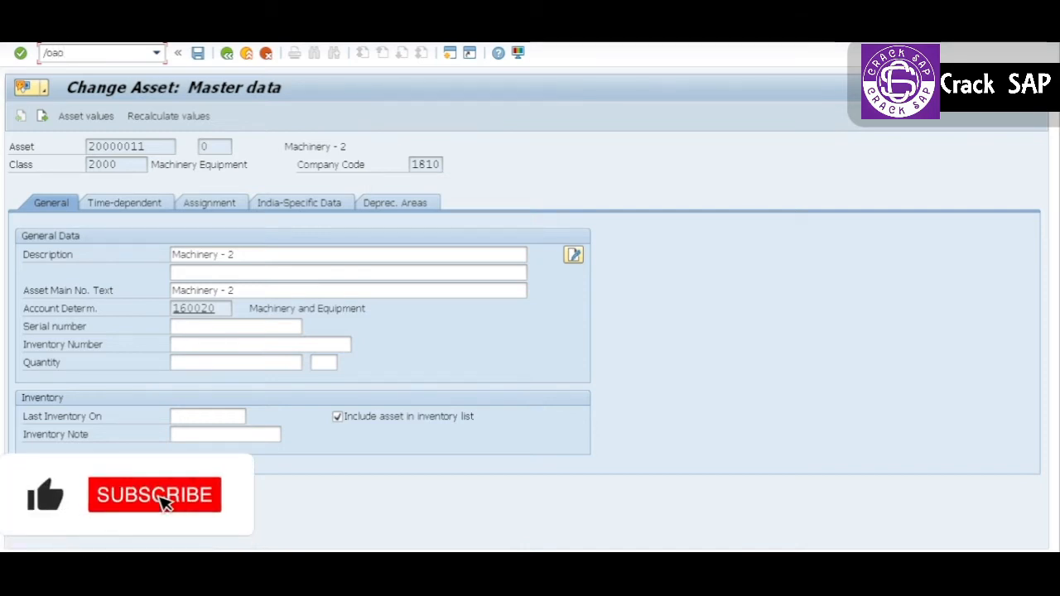
pyautogui.write('90')
pyautogui.press('Return')
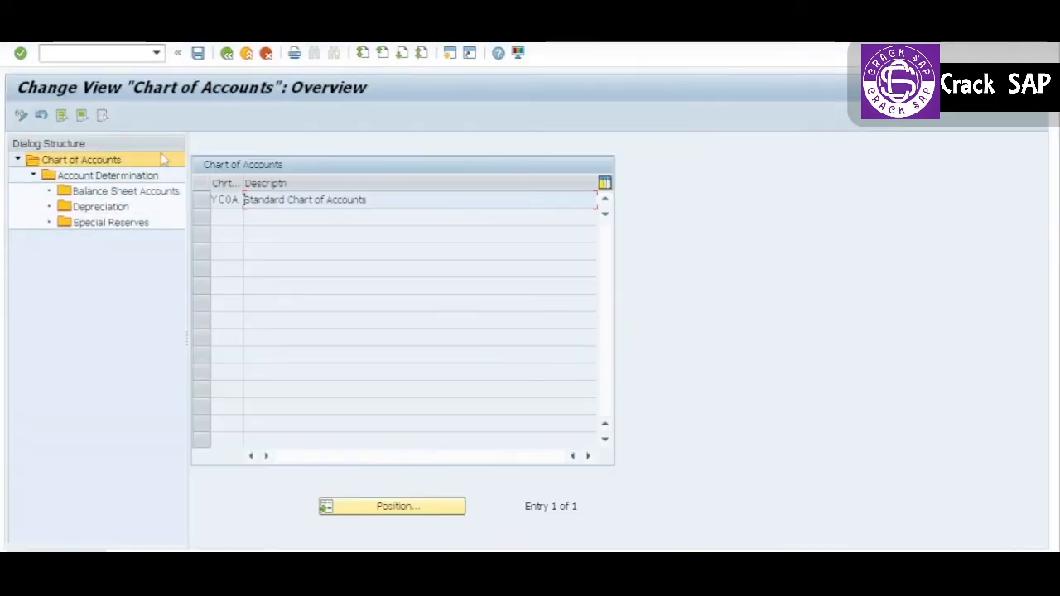
# - Select account determination 160020 Machinery and Equipment under chart of accounts YCOA and compare it with the asset's account determination
pyautogui.click(205, 205)
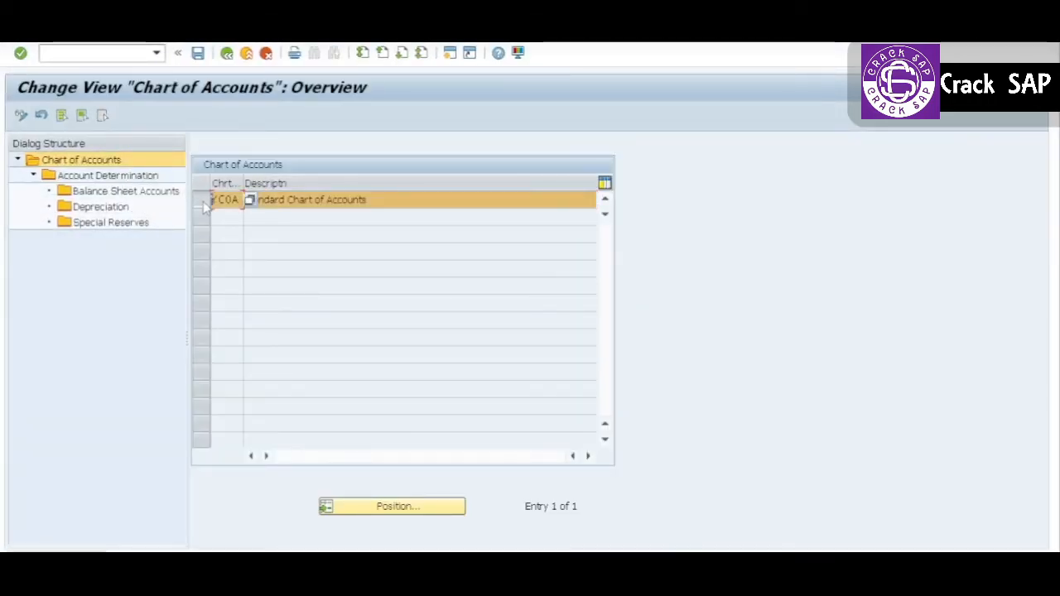
pyautogui.doubleClick(127, 180)
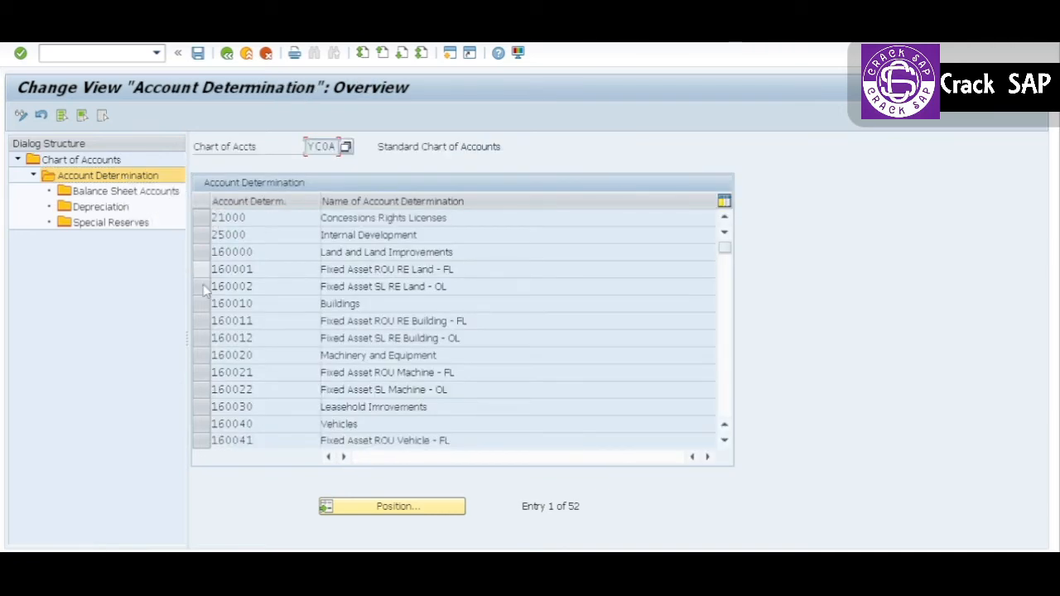
pyautogui.click(204, 356)
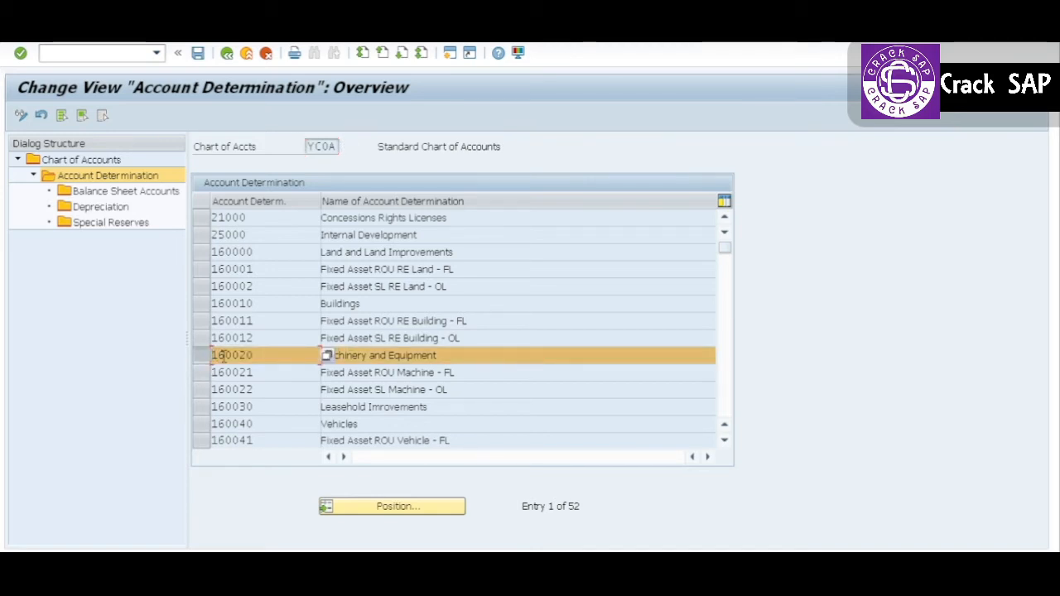
pyautogui.hotkey('alt', 'Tab')
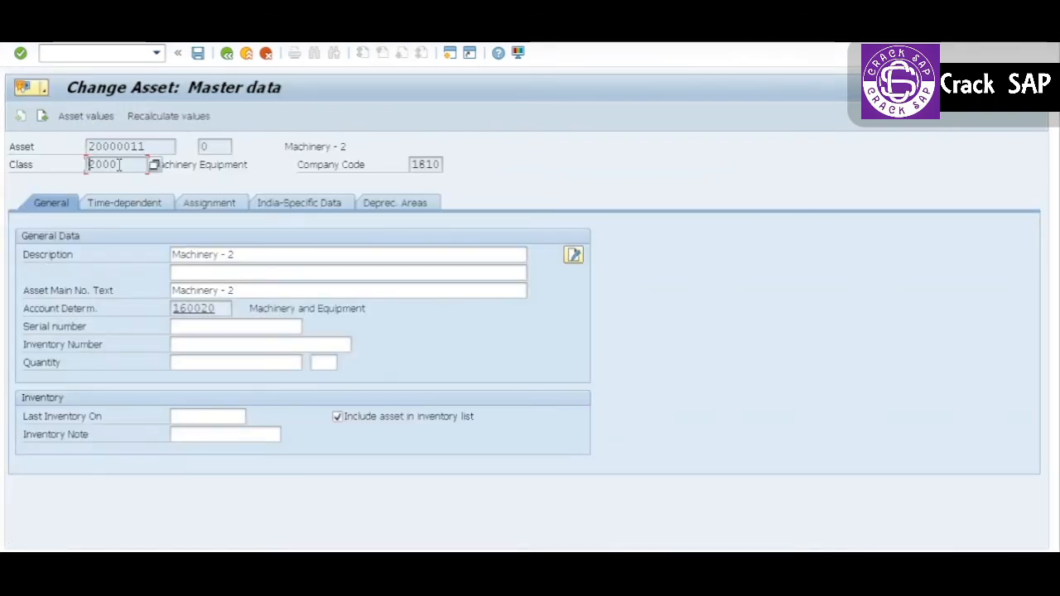
pyautogui.click(223, 310)
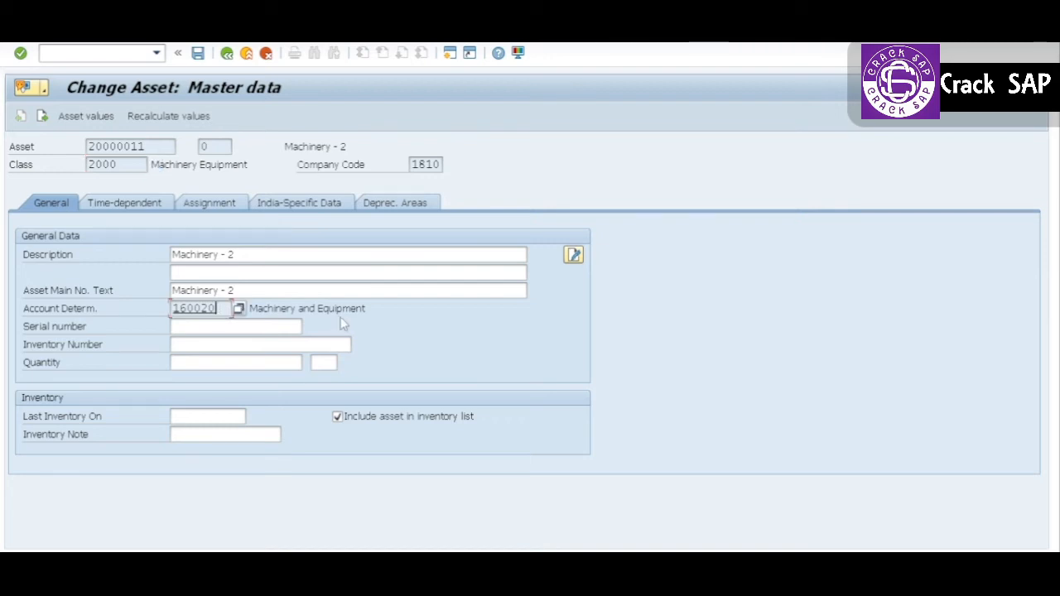
pyautogui.hotkey('alt', 'Tab')
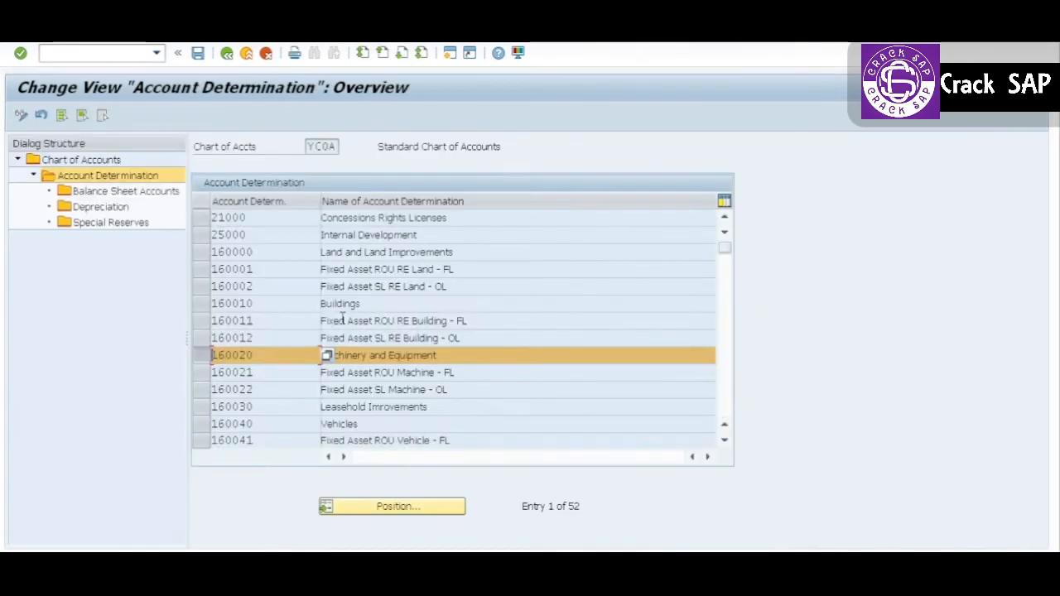
# - Examine the balance sheet accounts of account determination 160020 for depreciation area 1 Book Depreciation
pyautogui.doubleClick(143, 193)
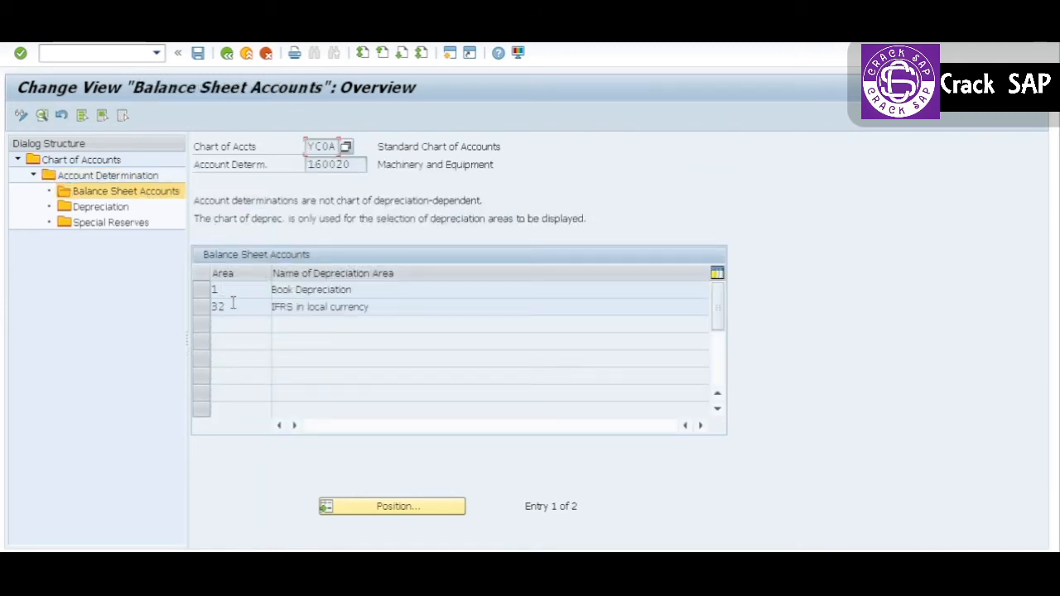
pyautogui.click(212, 289)
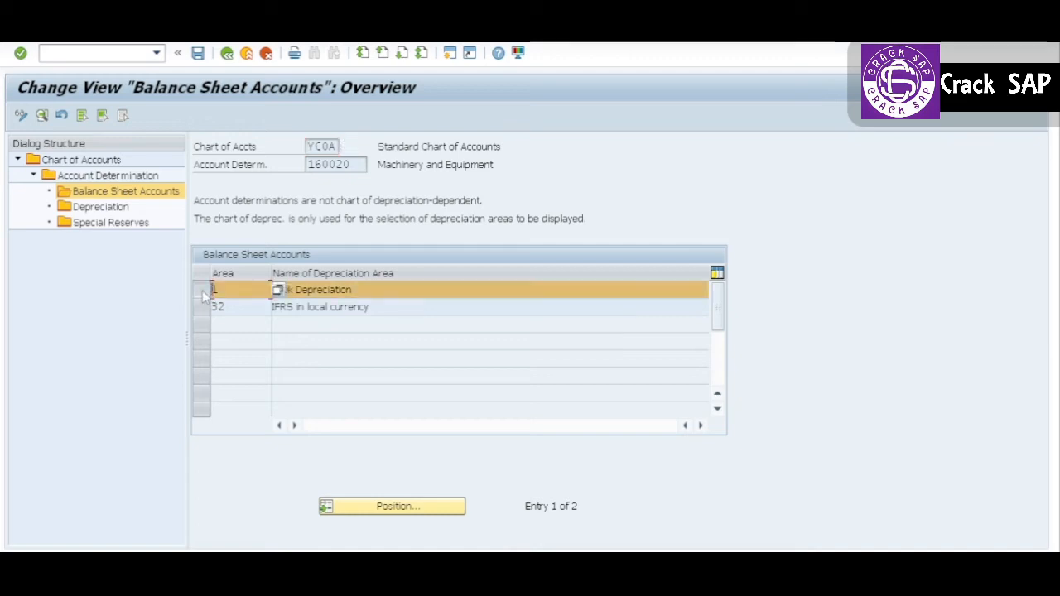
pyautogui.doubleClick(274, 288)
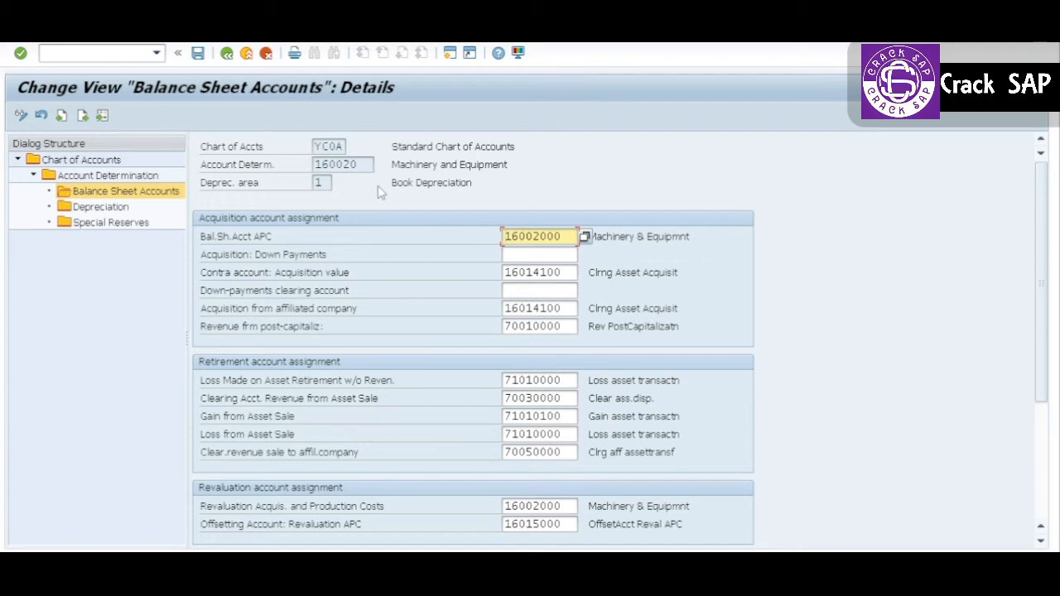
# - Examine the depreciation account assignments for area 1 Book Depreciation and go back to the Chart of Accounts overview
pyautogui.click(99, 207)
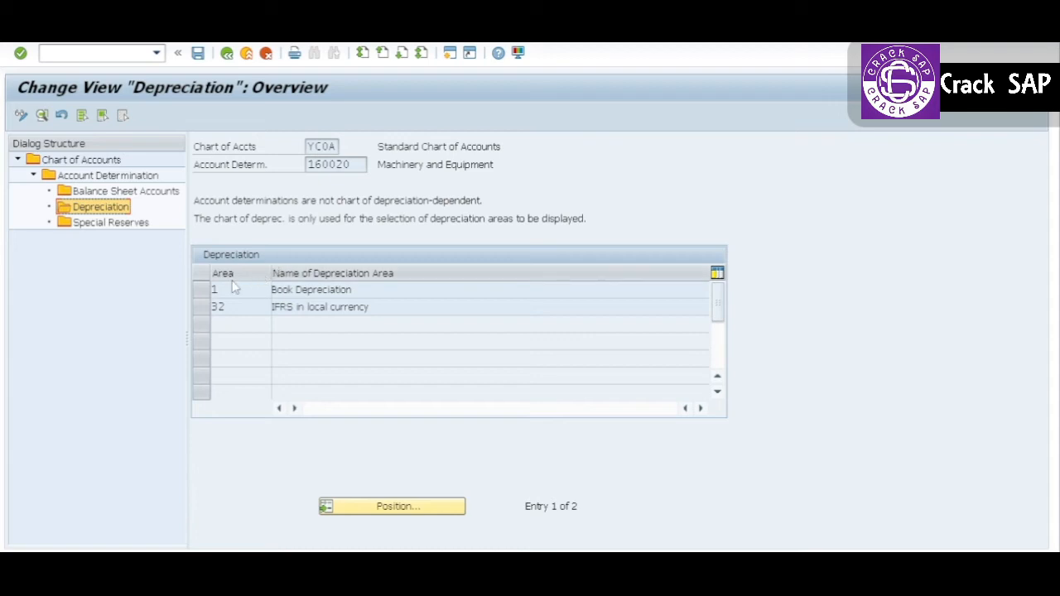
pyautogui.doubleClick(220, 292)
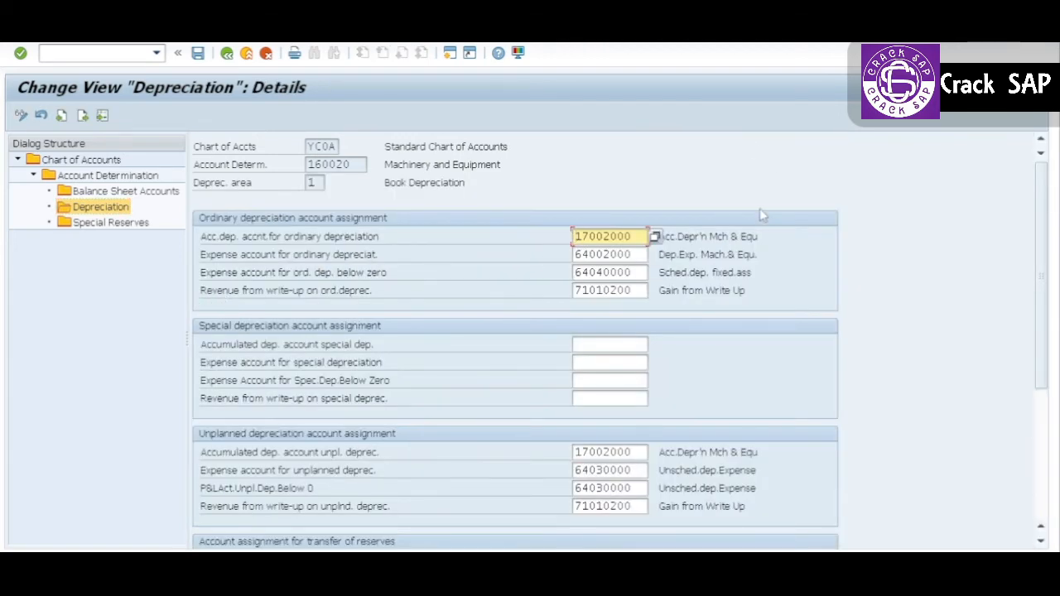
pyautogui.click(227, 54)
pyautogui.click(227, 53)
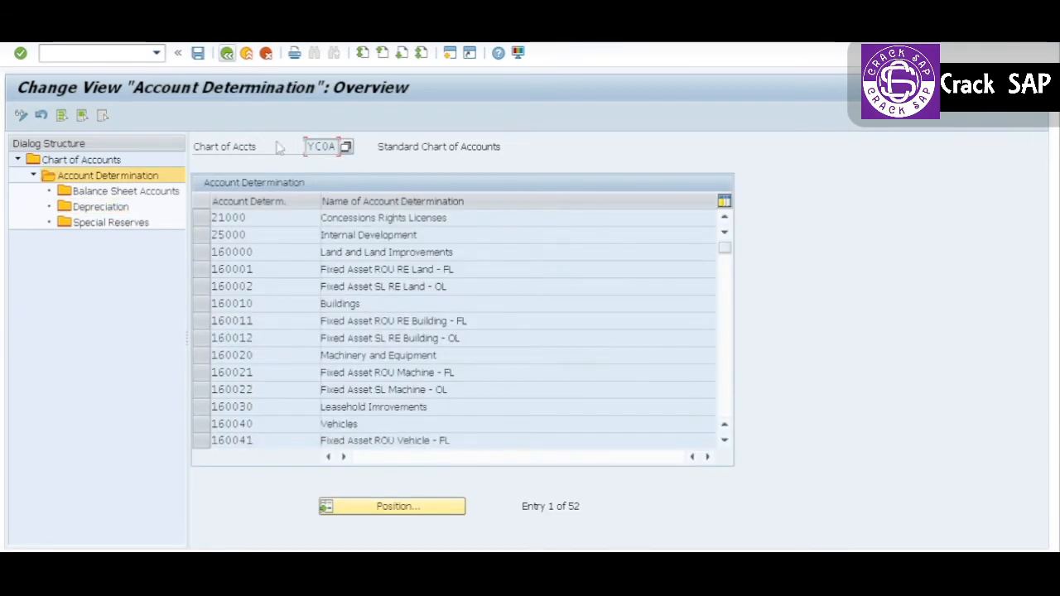
pyautogui.click(227, 53)
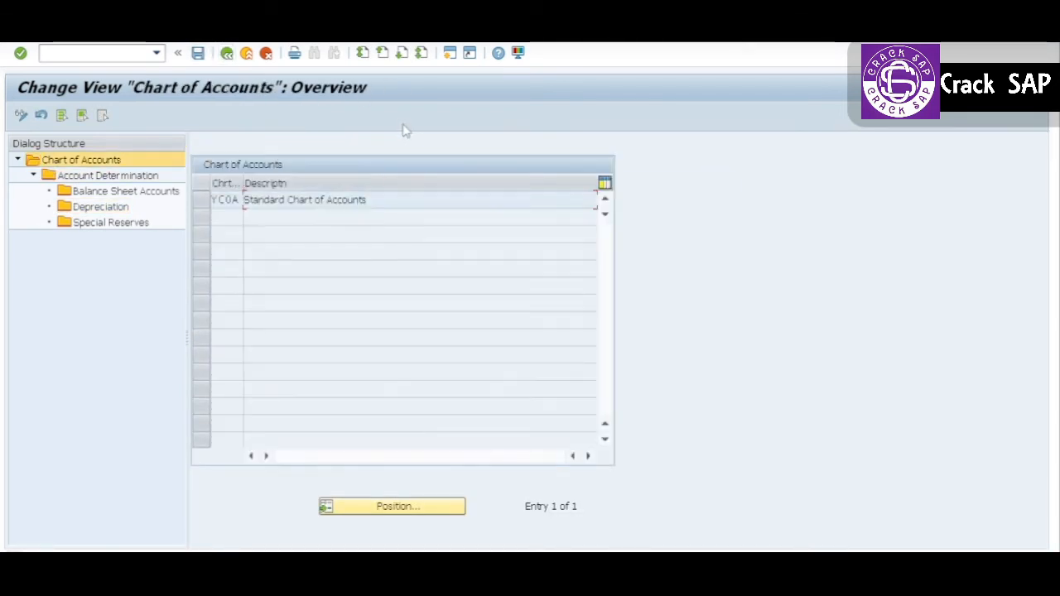
# - Display the Machinery - 2 asset's depreciation areas and open transaction AFAMA in a new session
pyautogui.hotkey('alt', 'Tab')
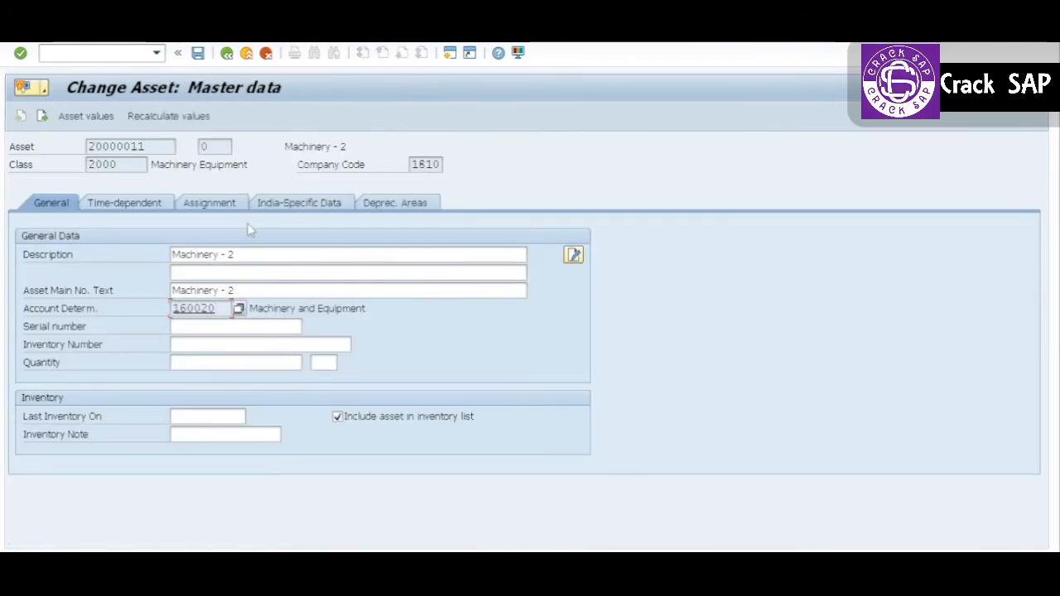
pyautogui.click(377, 205)
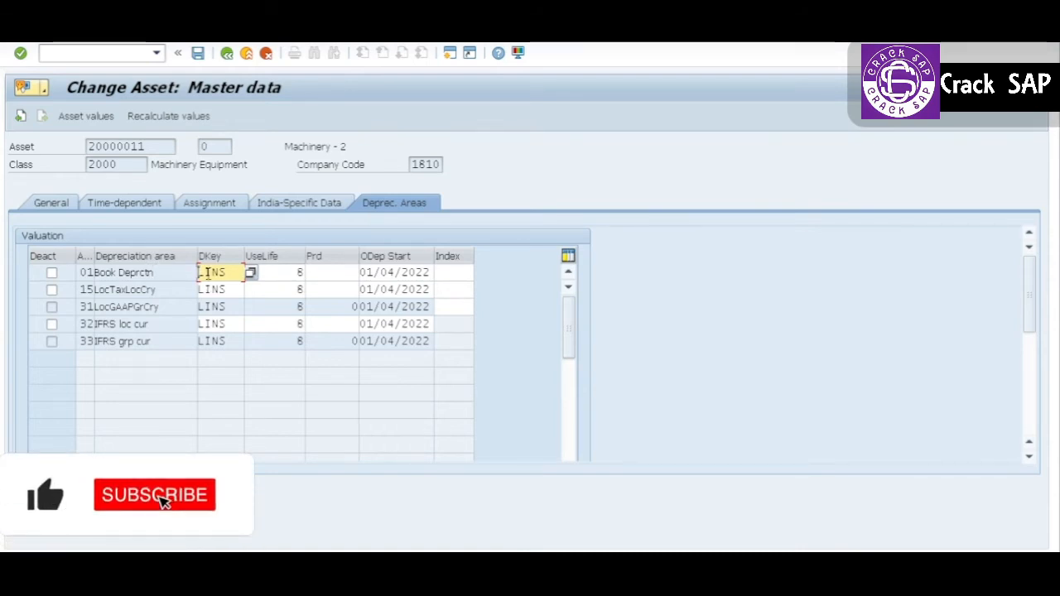
pyautogui.click(129, 53)
pyautogui.write('/oa')
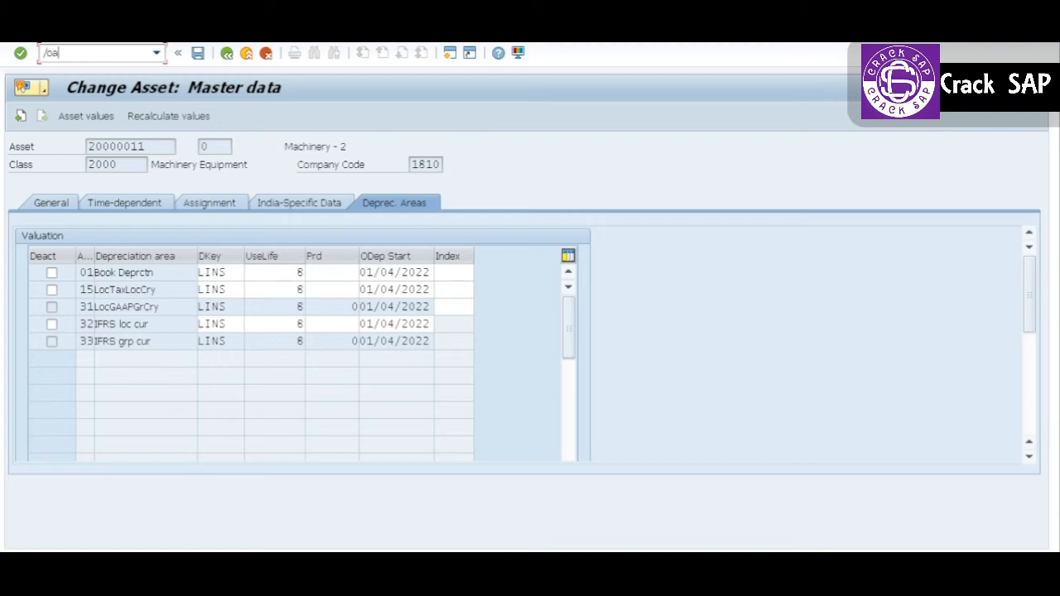
pyautogui.write('fama')
pyautogui.press('Return')
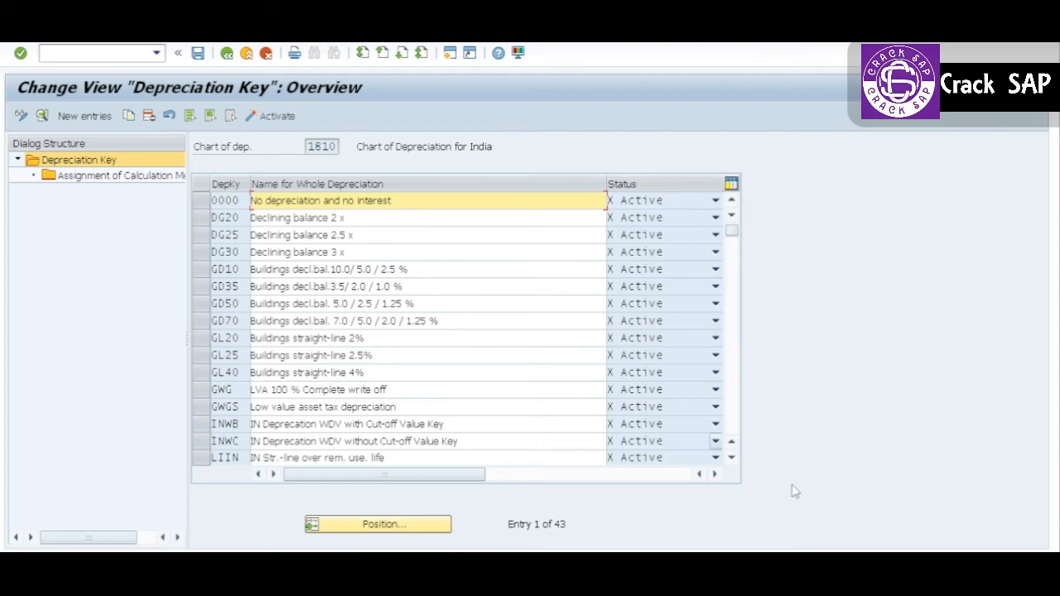
# - Look through the depreciation keys of chart of depreciation 1810 and recheck the key used in the asset's depreciation areas
pyautogui.click(731, 458)
pyautogui.click(731, 458)
pyautogui.click(731, 458)
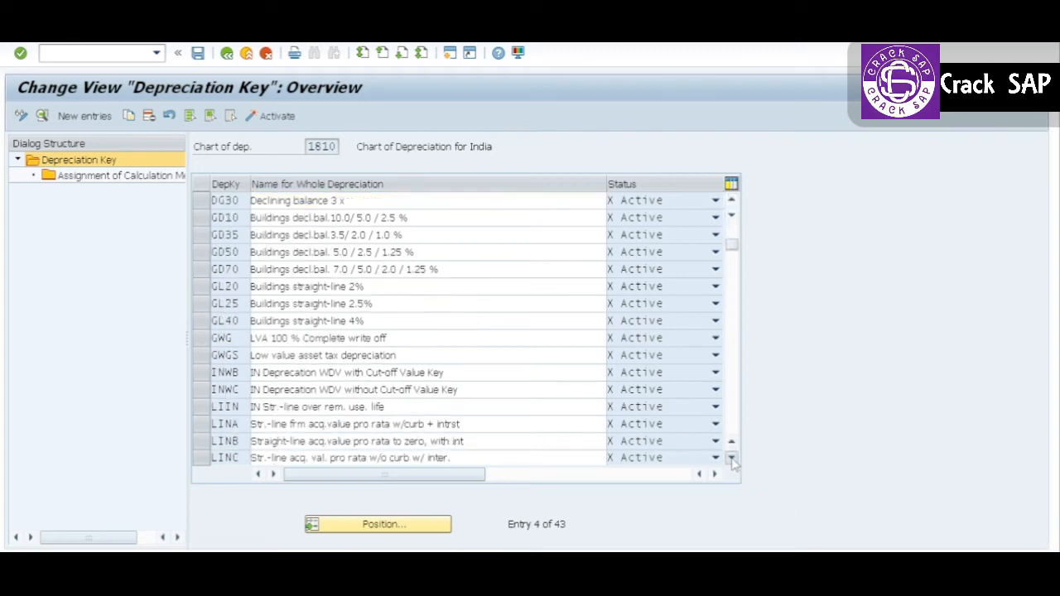
pyautogui.click(731, 458)
pyautogui.click(731, 457)
pyautogui.click(731, 458)
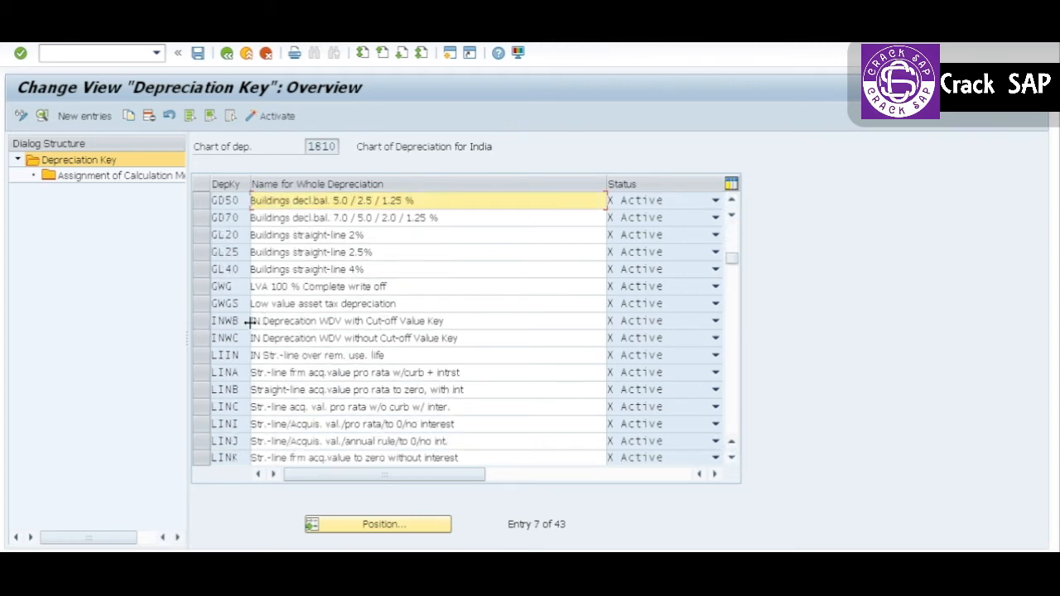
pyautogui.hotkey('alt', 'Tab')
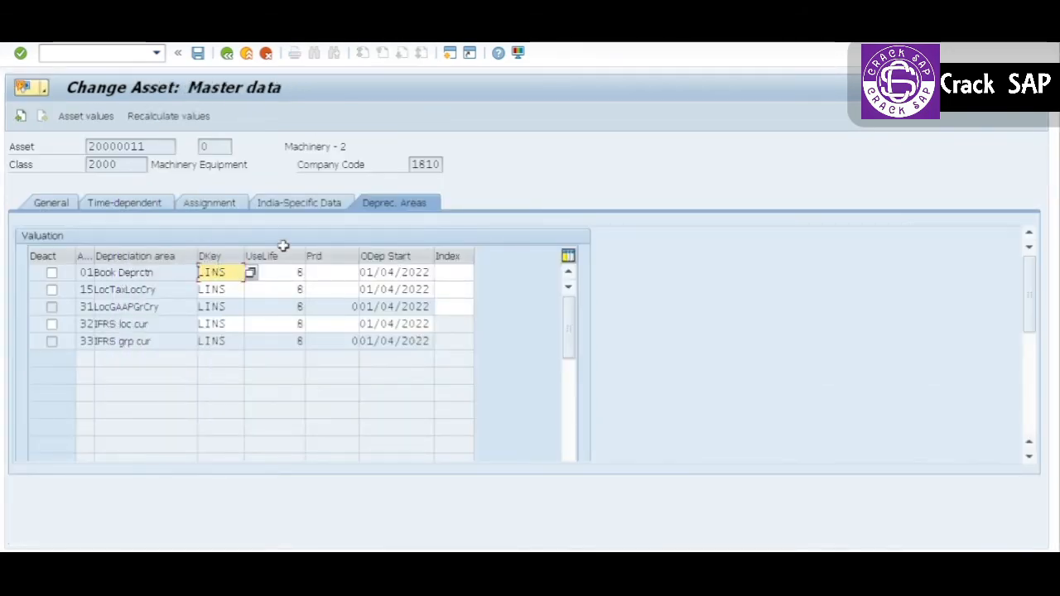
pyautogui.hotkey('alt', 'Tab')
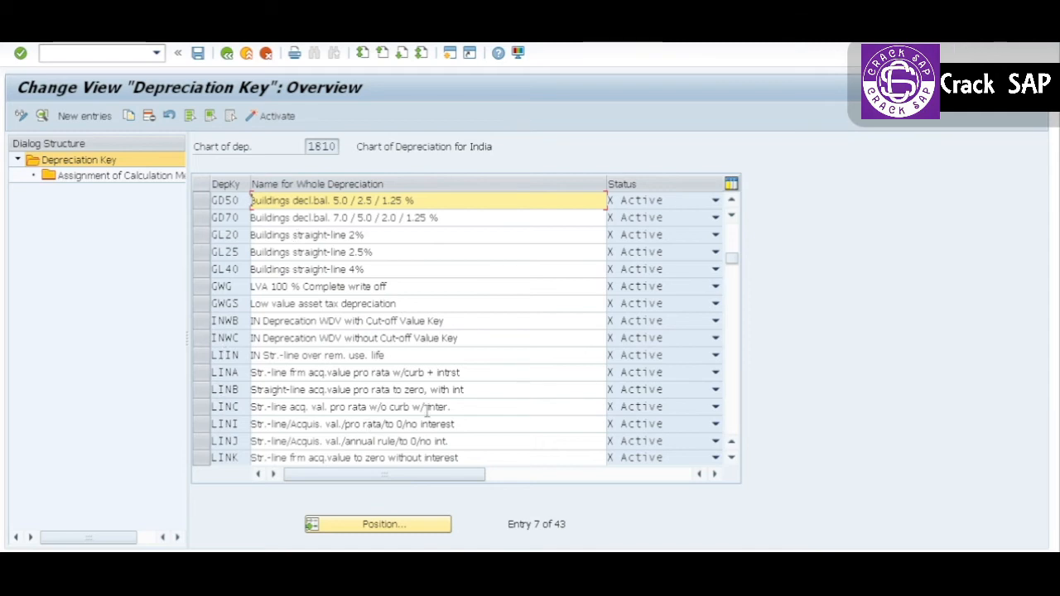
# - Locate and highlight depreciation key LINS in the list, followed by the WDV key INWB
pyautogui.click(732, 458)
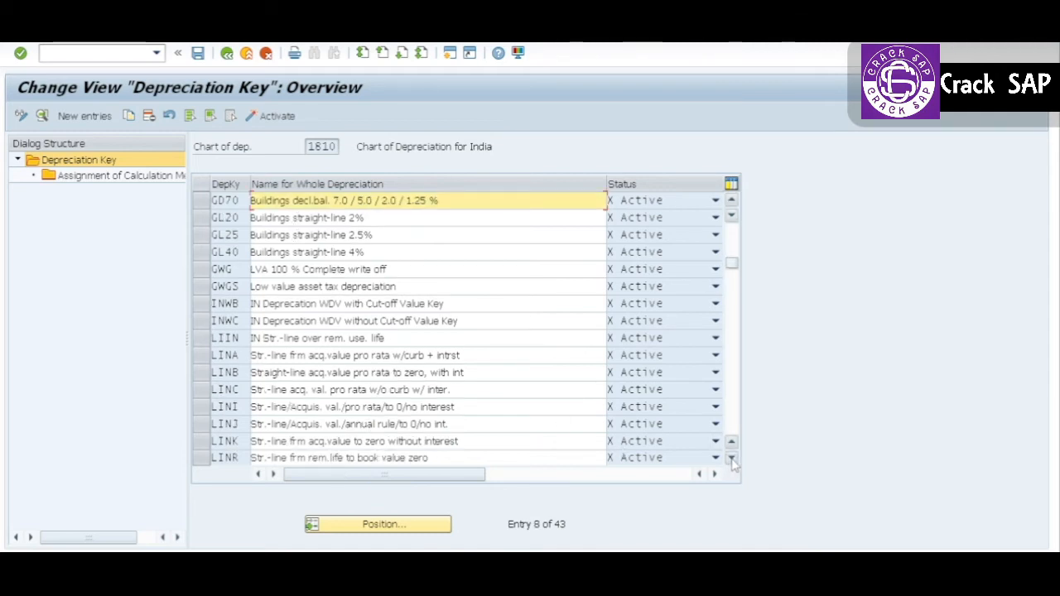
pyautogui.click(732, 458)
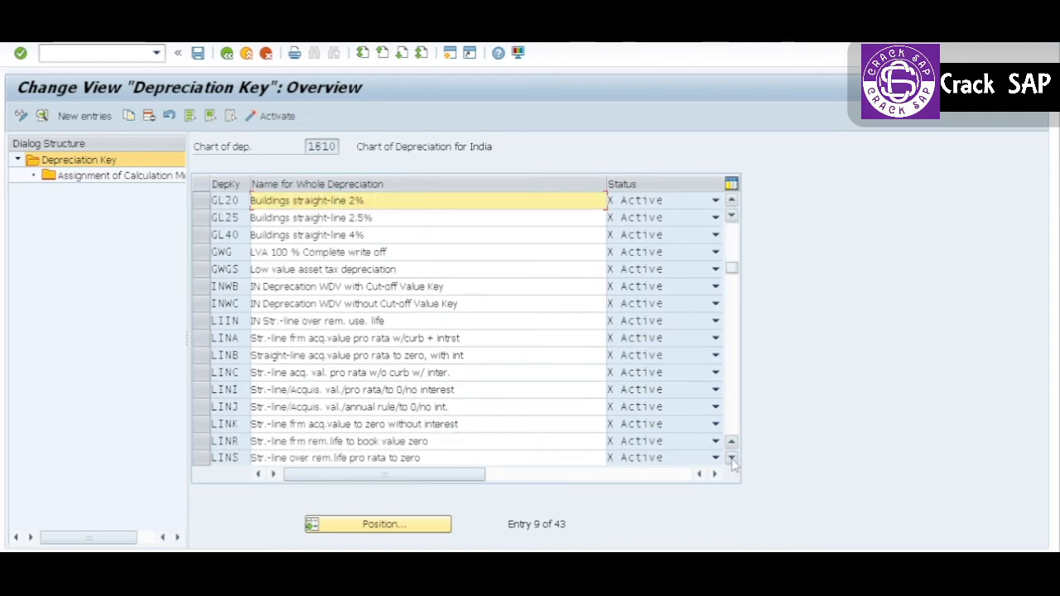
pyautogui.click(204, 460)
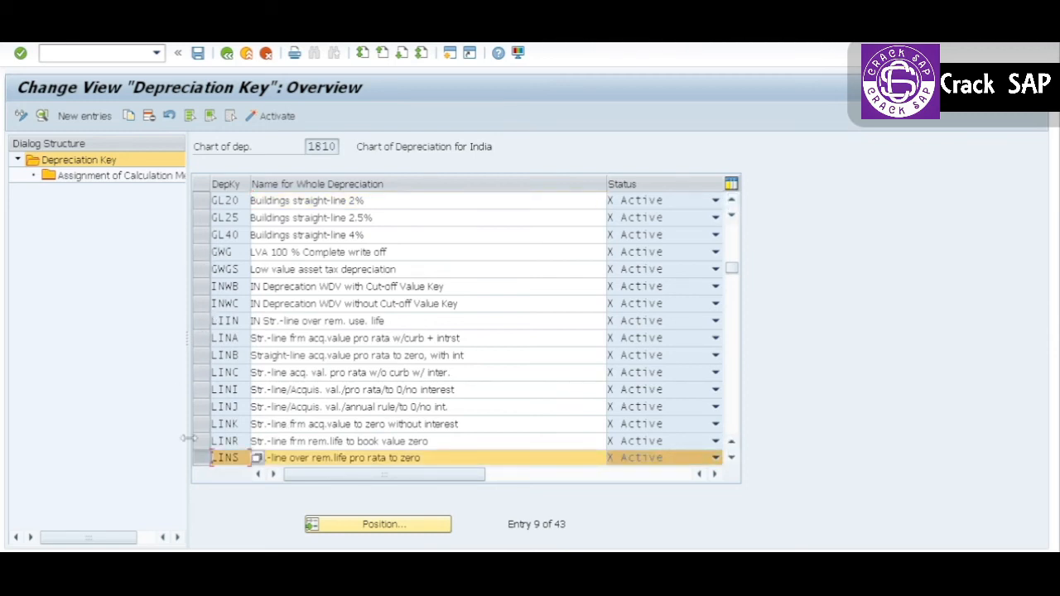
pyautogui.click(204, 460)
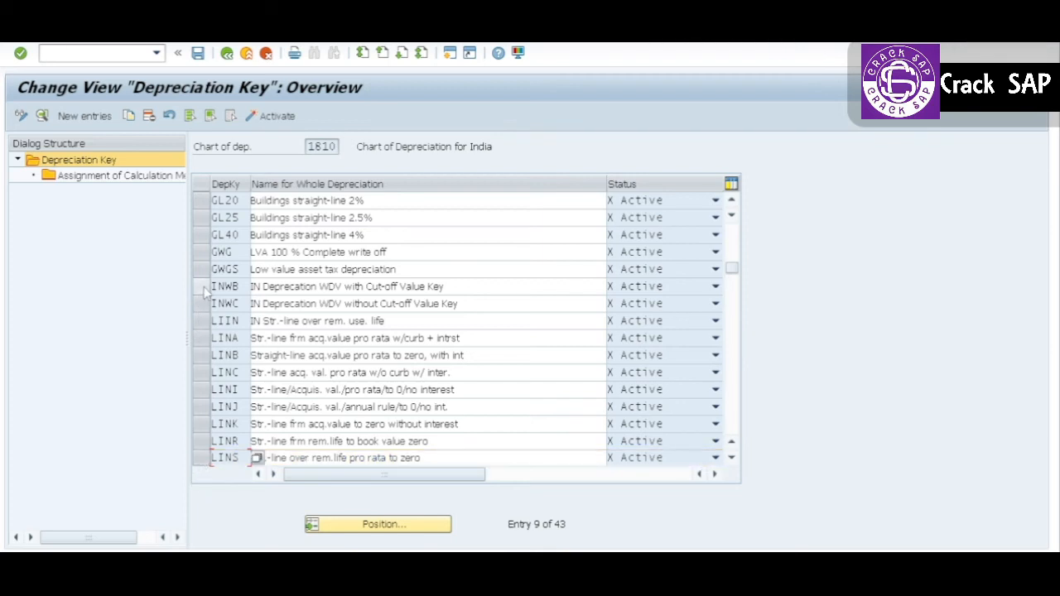
pyautogui.click(203, 286)
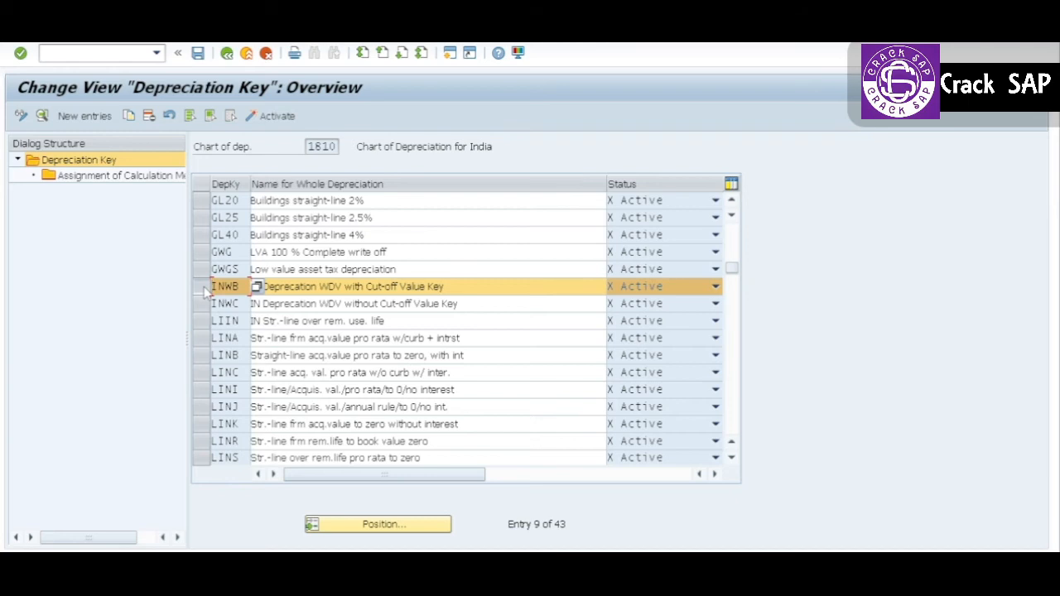
pyautogui.click(203, 287)
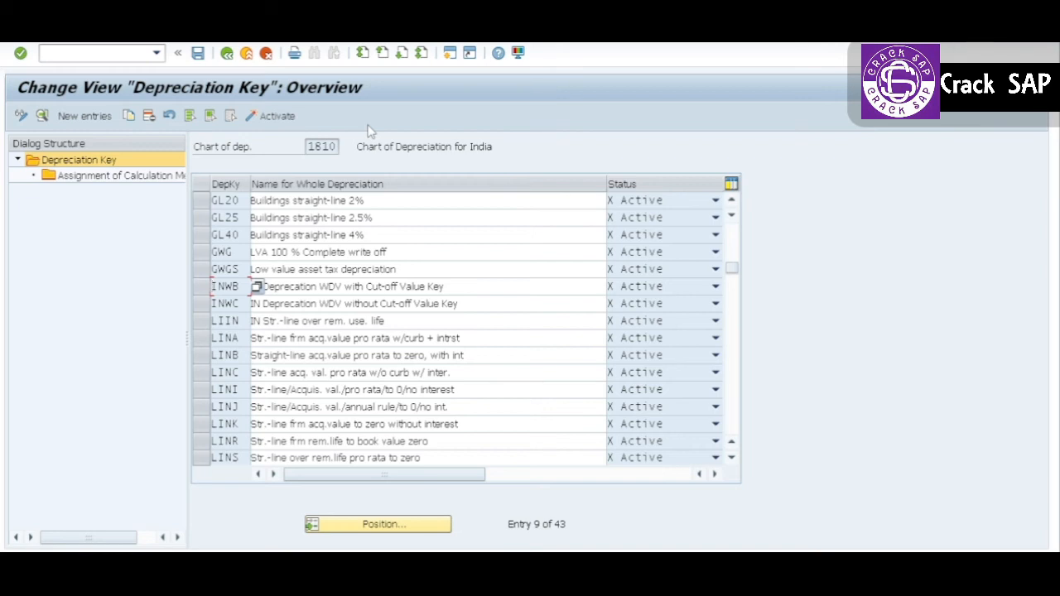
# - Leave the depreciation key overview and open the asset blocking transaction AS05
pyautogui.click(226, 53)
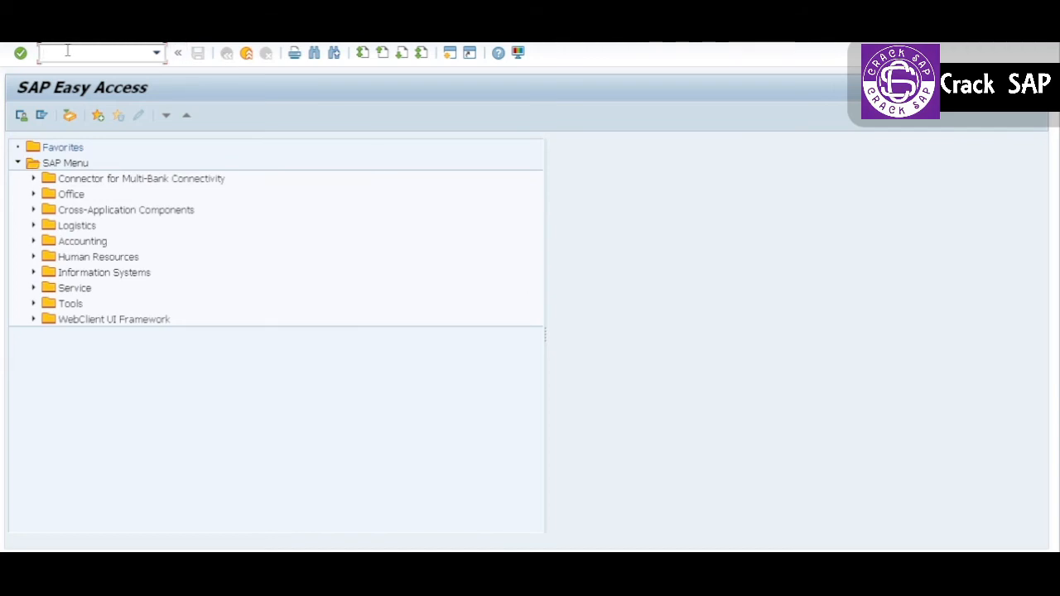
pyautogui.write('as05')
pyautogui.press('Return')
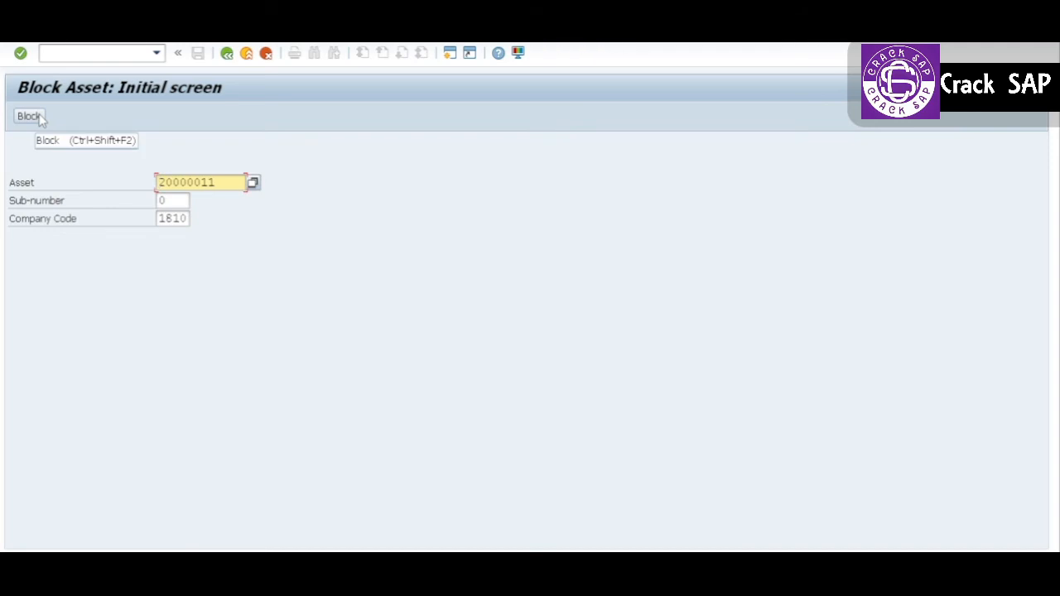
# - Open the asset deletion transaction AS06 in a new session
pyautogui.click(97, 53)
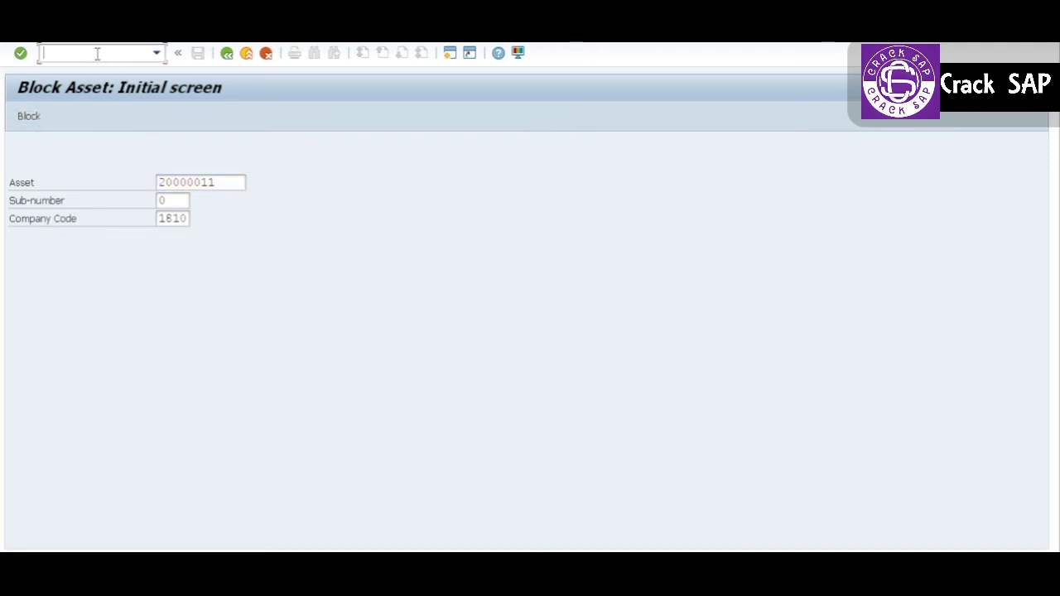
pyautogui.write('/oas06')
pyautogui.press('Return')
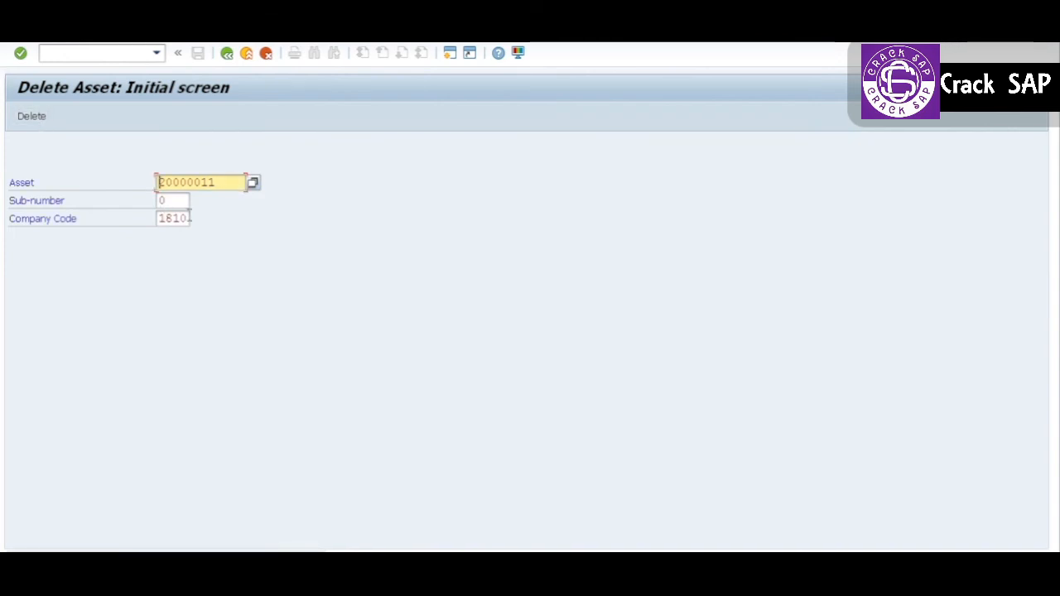
# - Switch through the open sessions to the Changes Asset screen and exit it to SAP Easy Access
pyautogui.hotkey('alt', 'Tab')
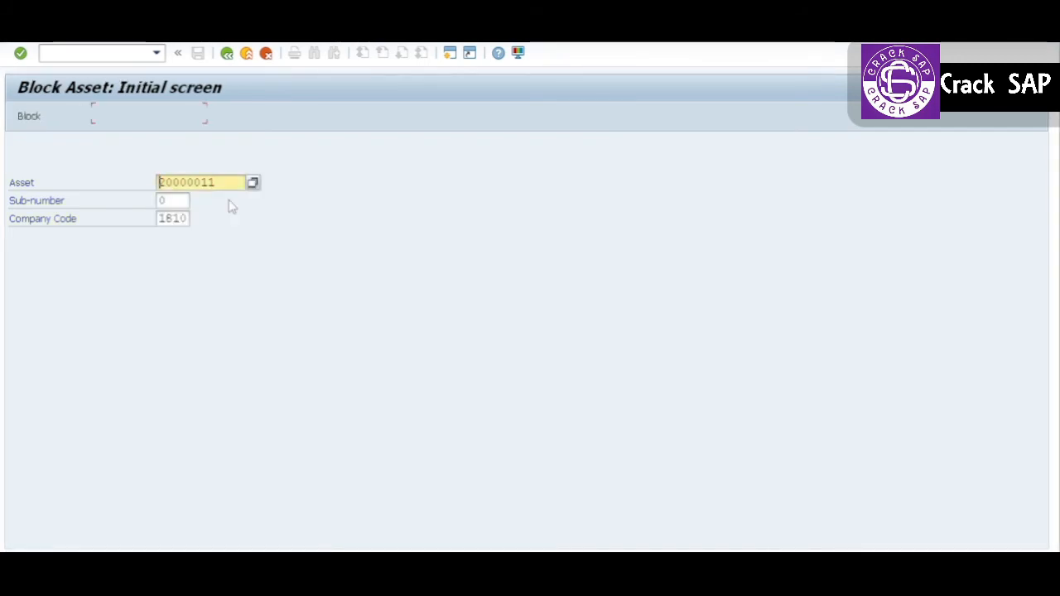
pyautogui.hotkey('alt', 'Tab')
pyautogui.hotkey('alt', 'Tab')
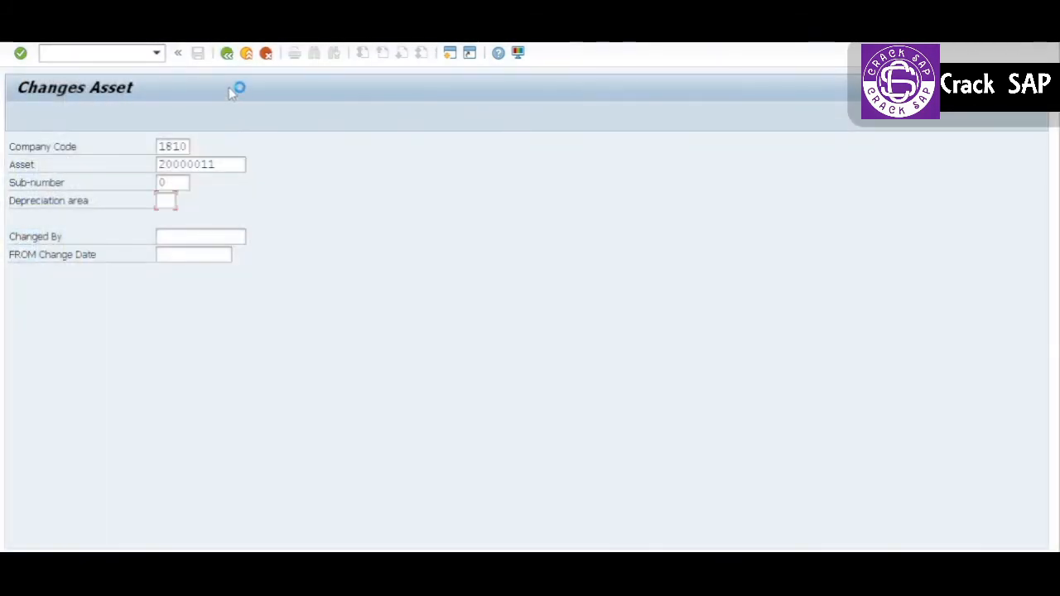
pyautogui.click(263, 54)
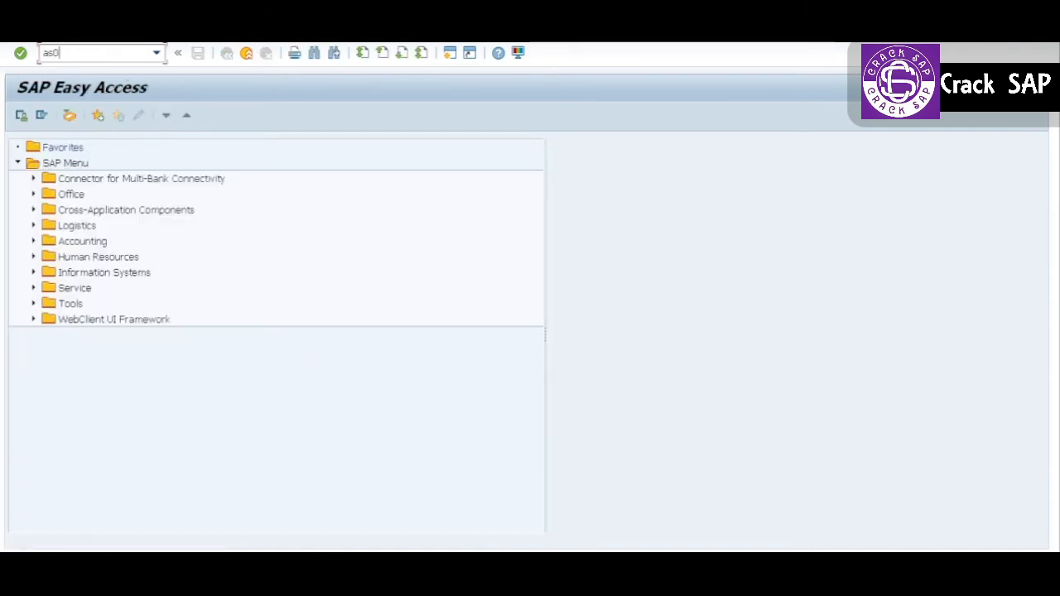
# - View the deletion options of the Machinery - 2 asset in AS06, then exit with Do not delete asset kept, accepting the save
pyautogui.write('as06')
pyautogui.press('Return')
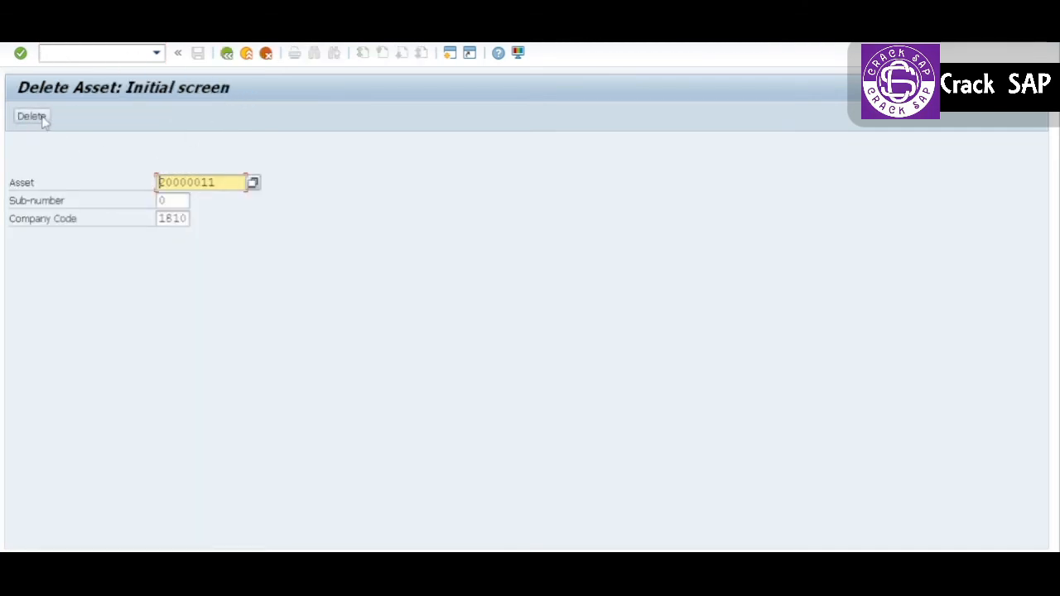
pyautogui.press('Return')
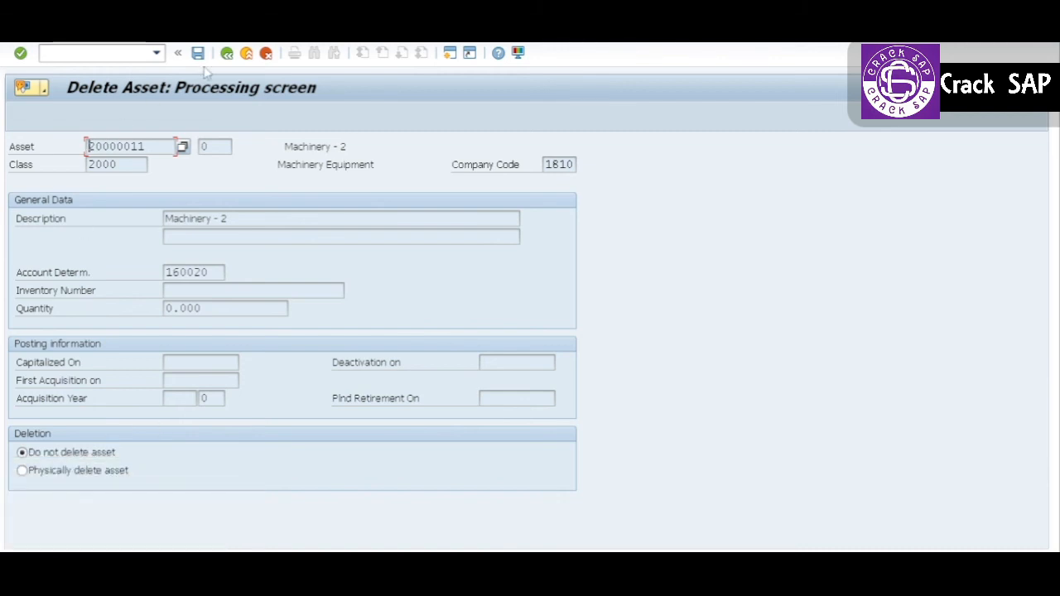
pyautogui.click(226, 54)
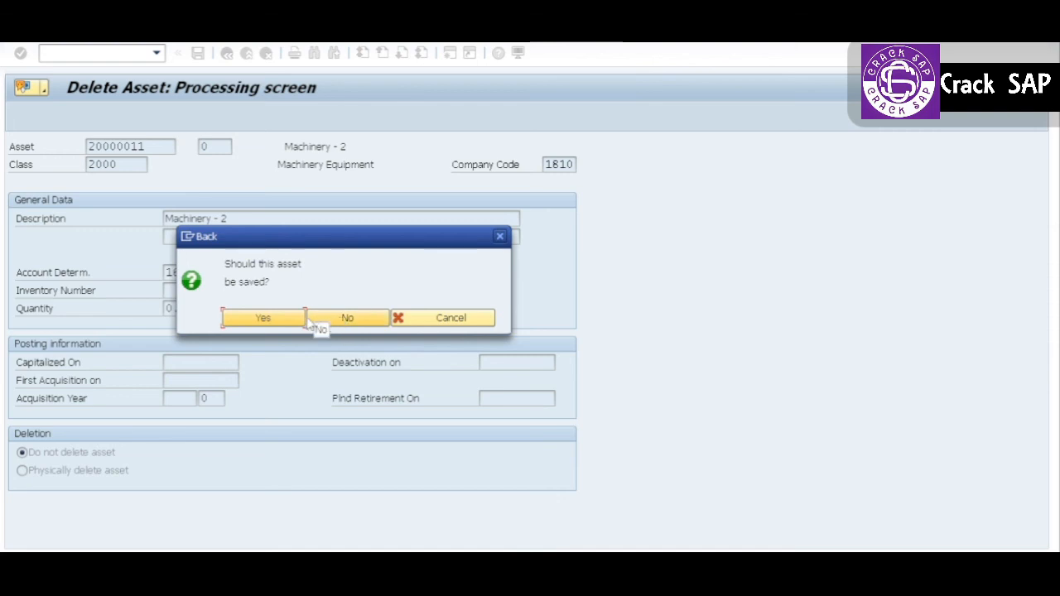
pyautogui.click(282, 320)
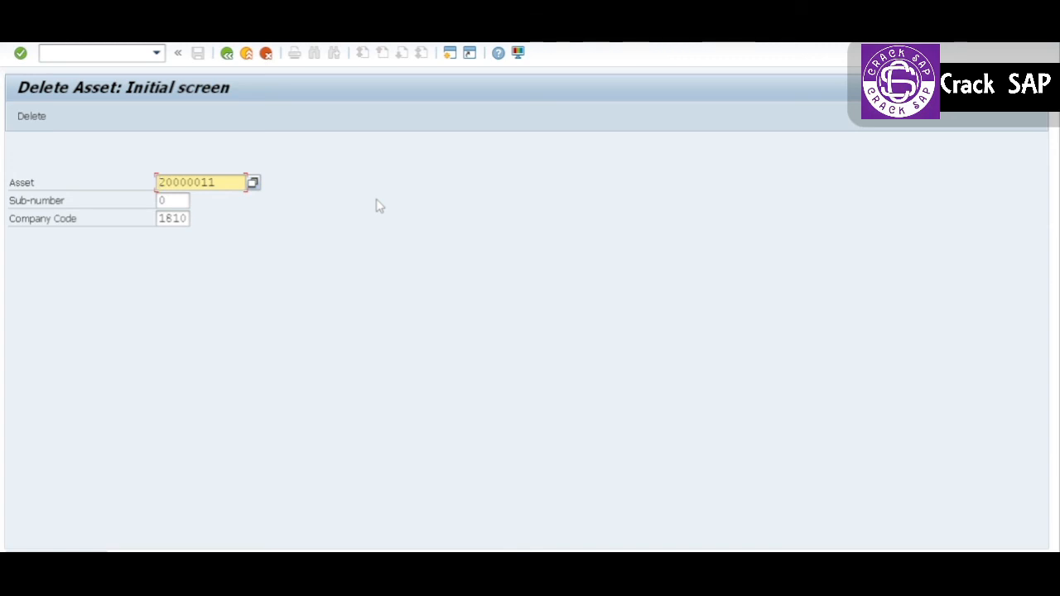
pyautogui.click(246, 53)
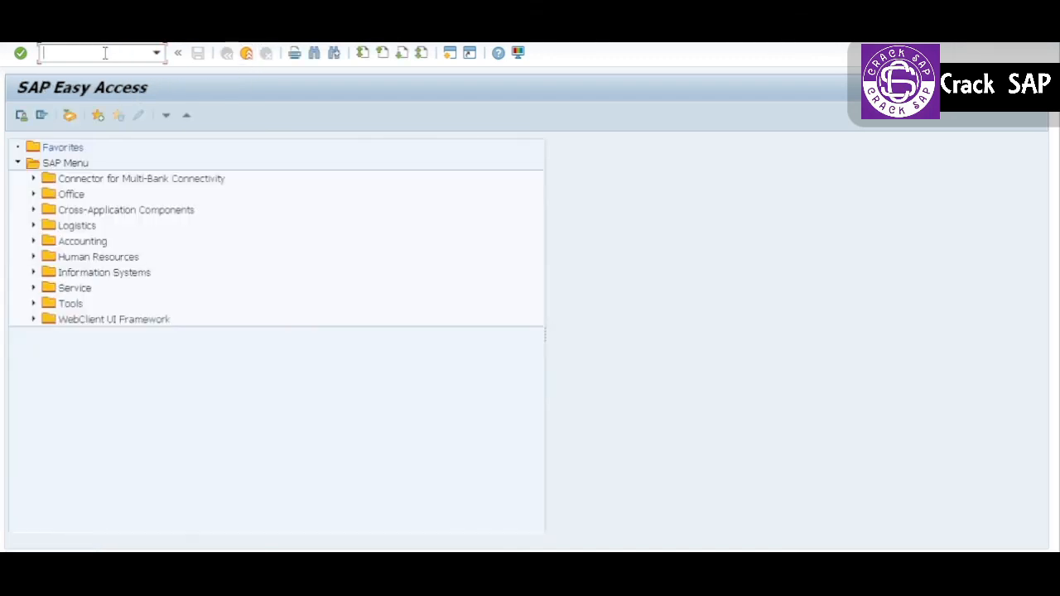
# - Display the initial screen of the asset change transaction AS04 and return to SAP Easy Access
pyautogui.write('as04')
pyautogui.press('Return')
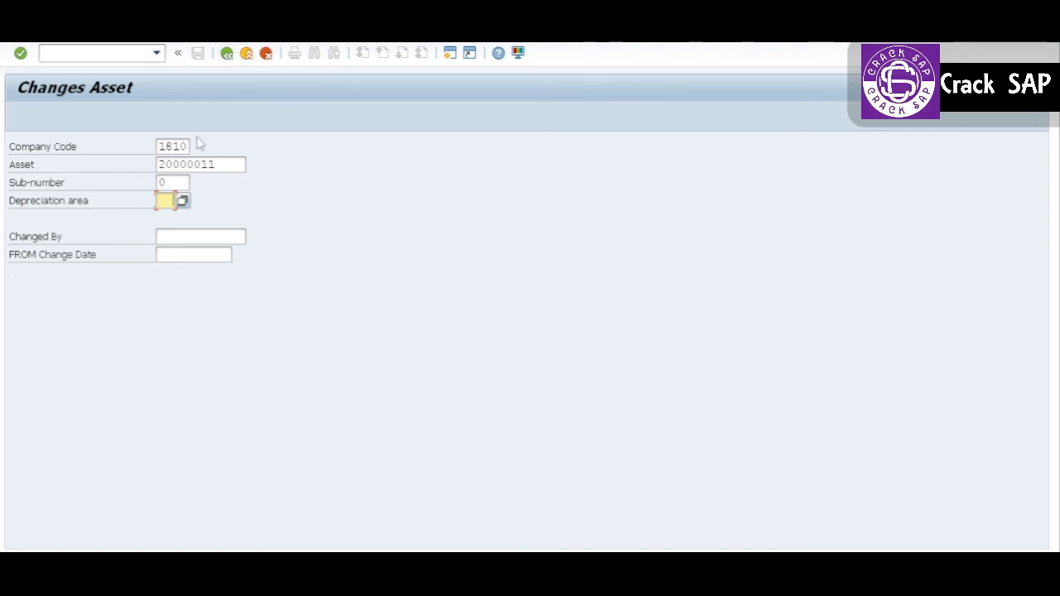
pyautogui.click(246, 53)
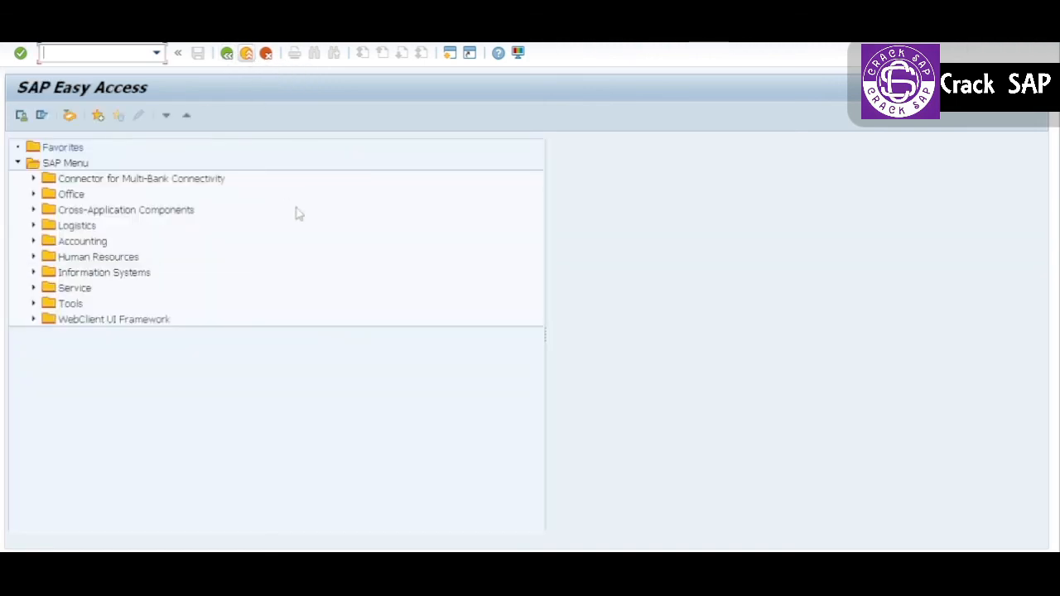